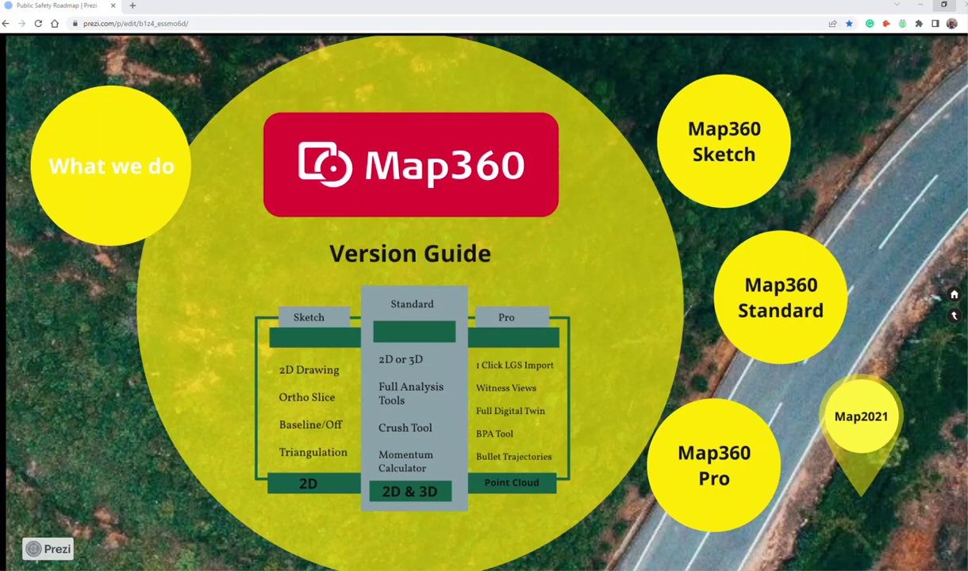
- Switch to TruView, open the setup panorama beside the bus shelter, and inspect the seated figure with the point clouds shown and hidden
left_click(921, 10)
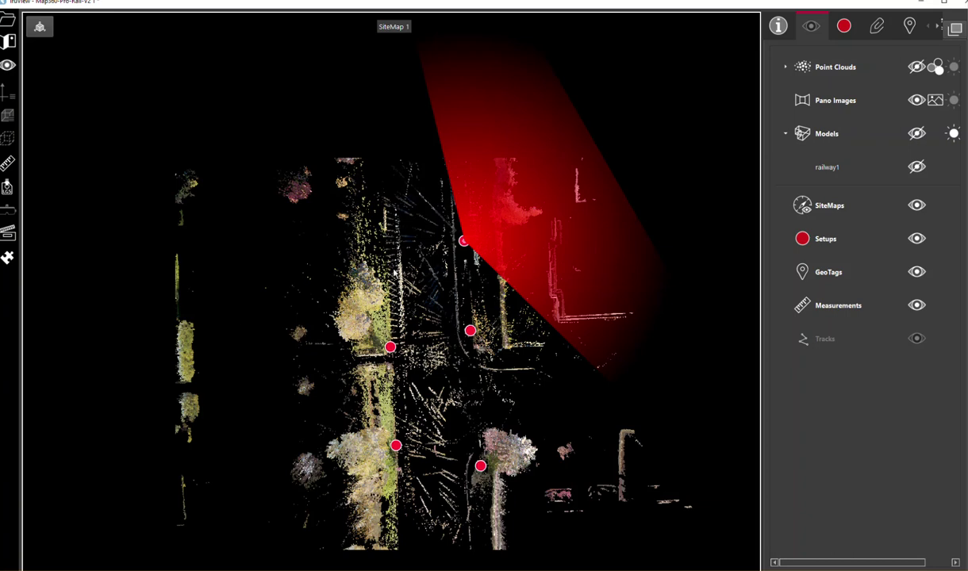
left_click(464, 239)
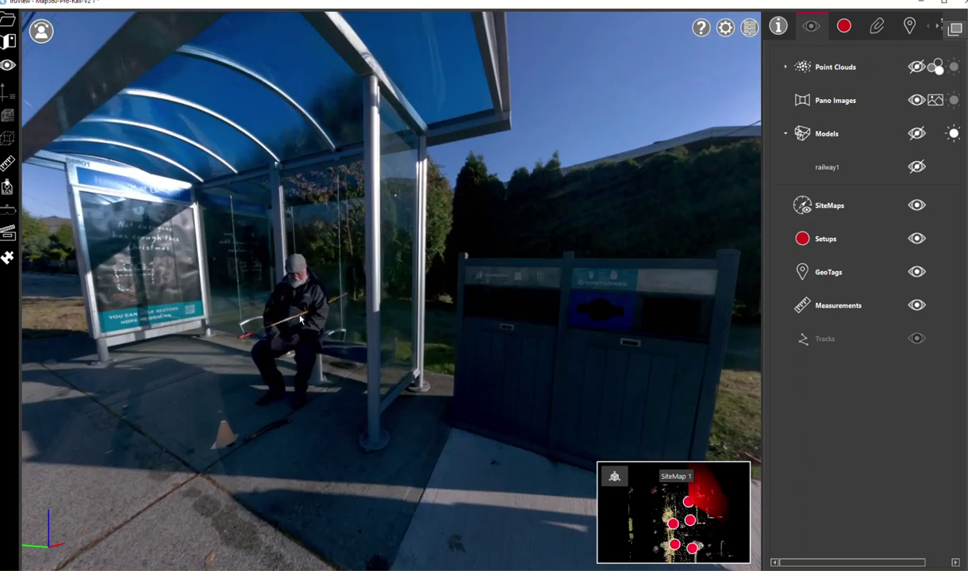
scroll(341, 295, "up", 2)
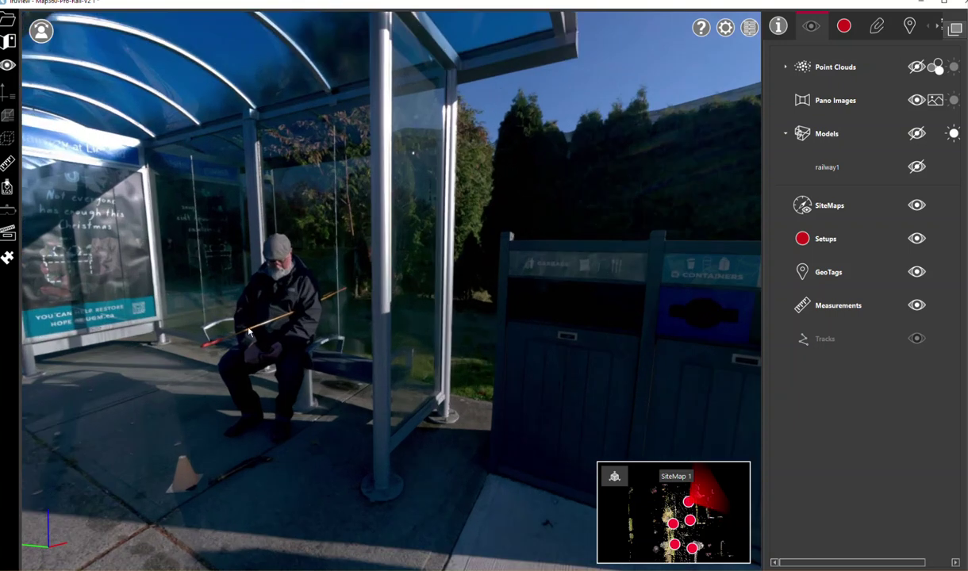
scroll(343, 296, "down", 3)
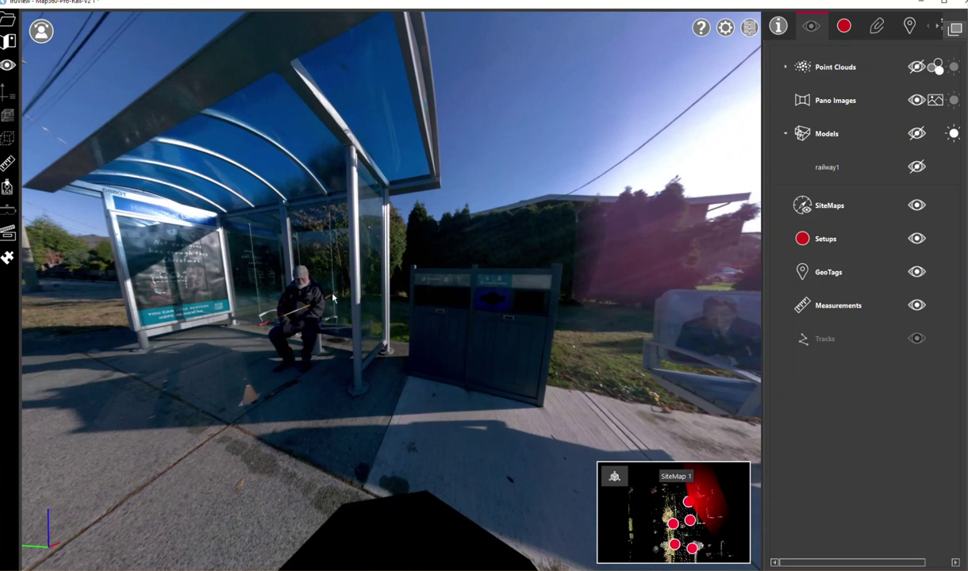
left_click(919, 67)
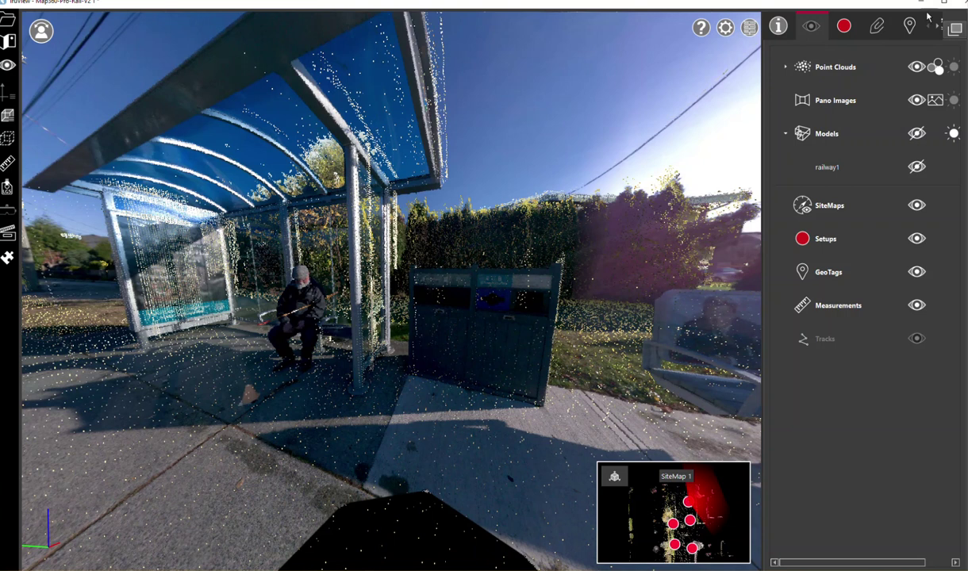
left_click(916, 66)
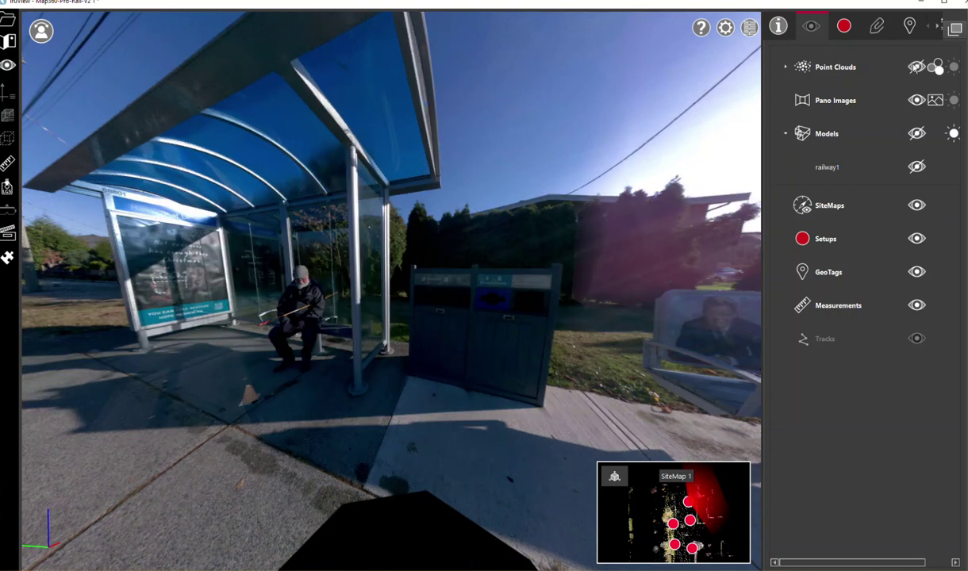
- Switch to Map360 and examine the bus shelter point cloud around the seated figure from several angles
left_click(920, 3)
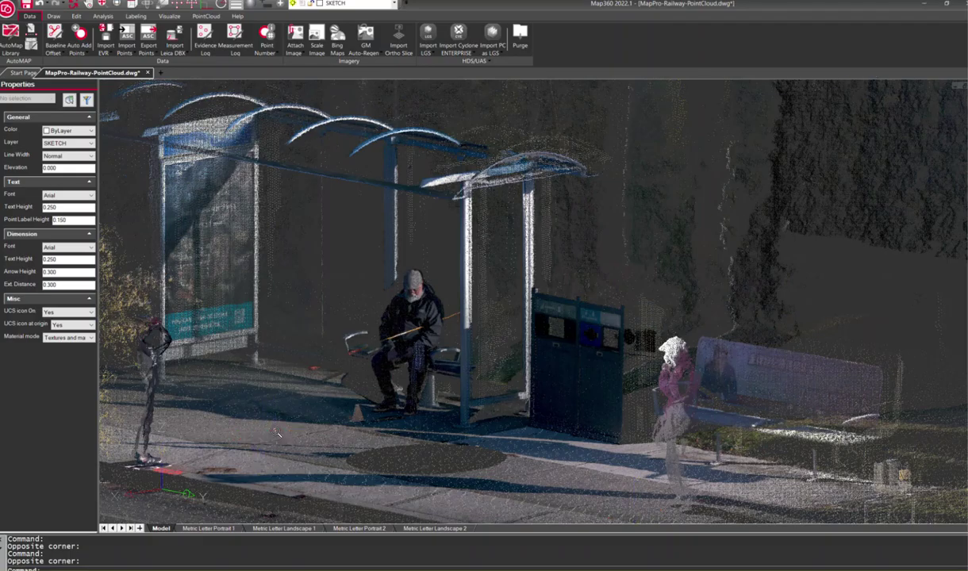
scroll(276, 433, "down", 2)
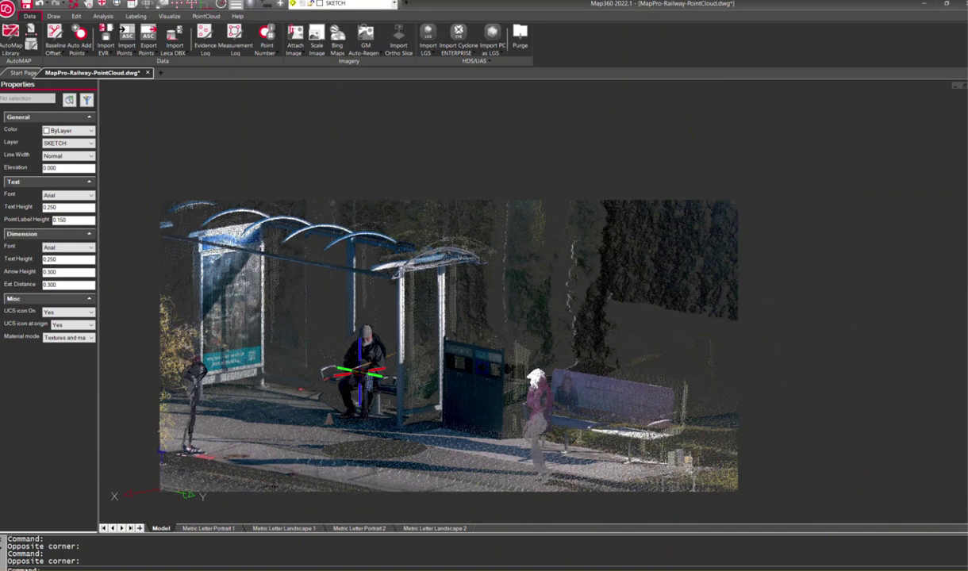
scroll(361, 372, "up", 3)
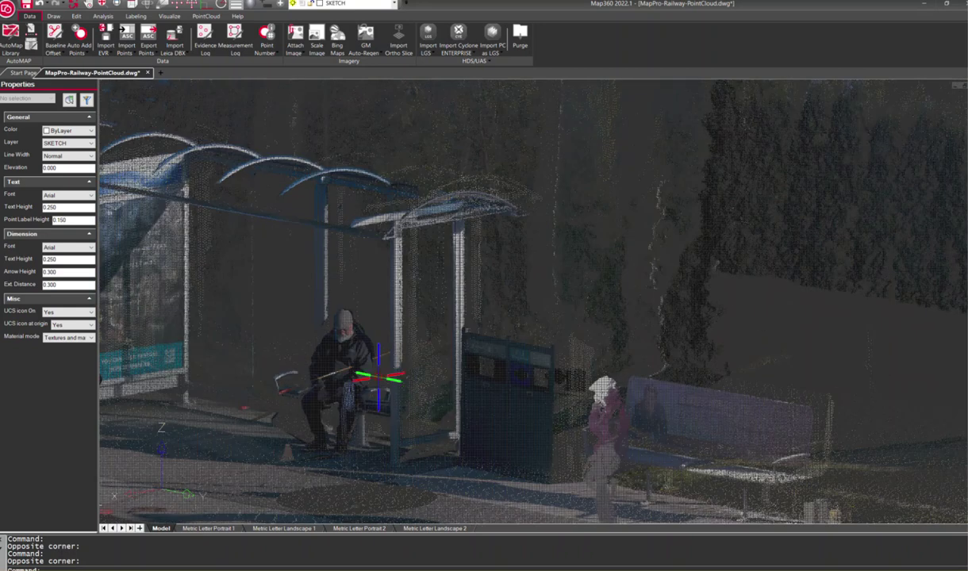
scroll(379, 379, "down", 1)
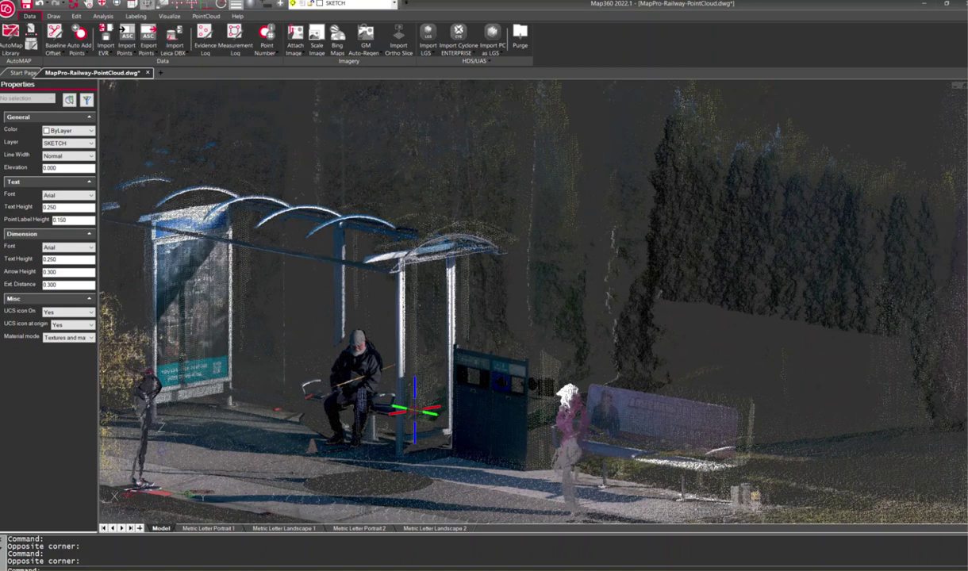
left_click_drag(439, 458, 406, 455)
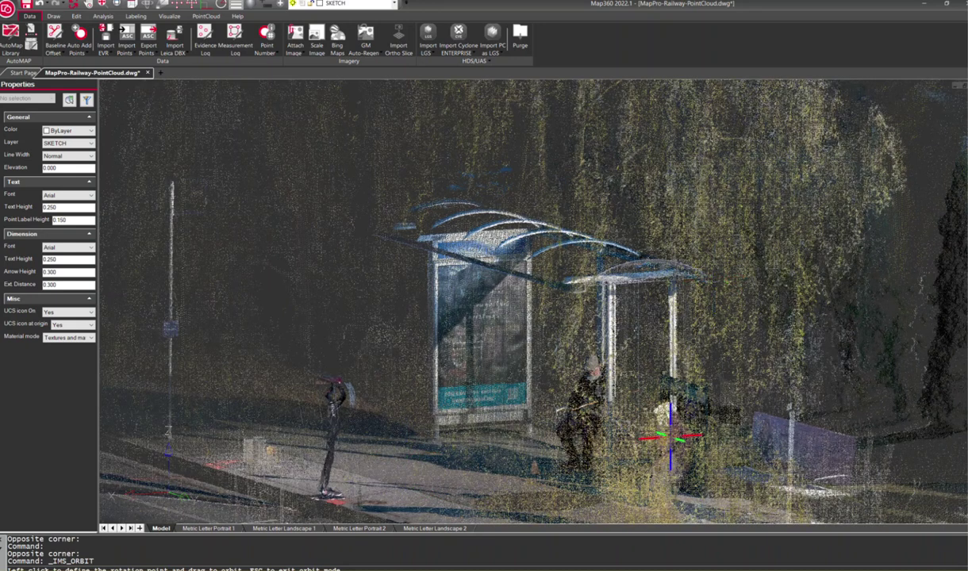
scroll(744, 423, "up", 2)
scroll(745, 418, "up", 3)
mouse_move(447, 307)
left_mouse_down()
mouse_move(433, 308)
mouse_move(458, 307)
left_mouse_up()
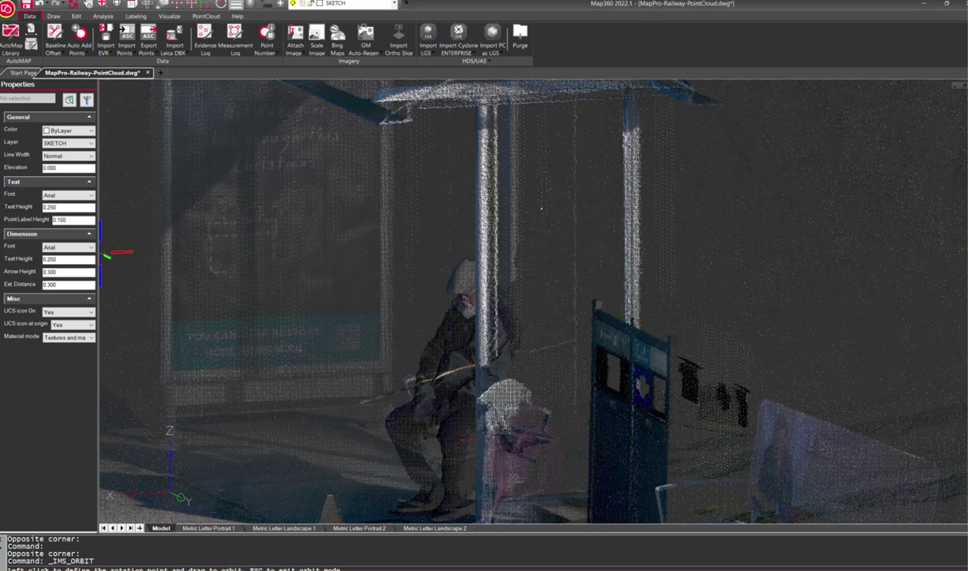
- Show the point cloud in top view, framed closely on the seated figure inside the bus shelter
left_click(132, 4)
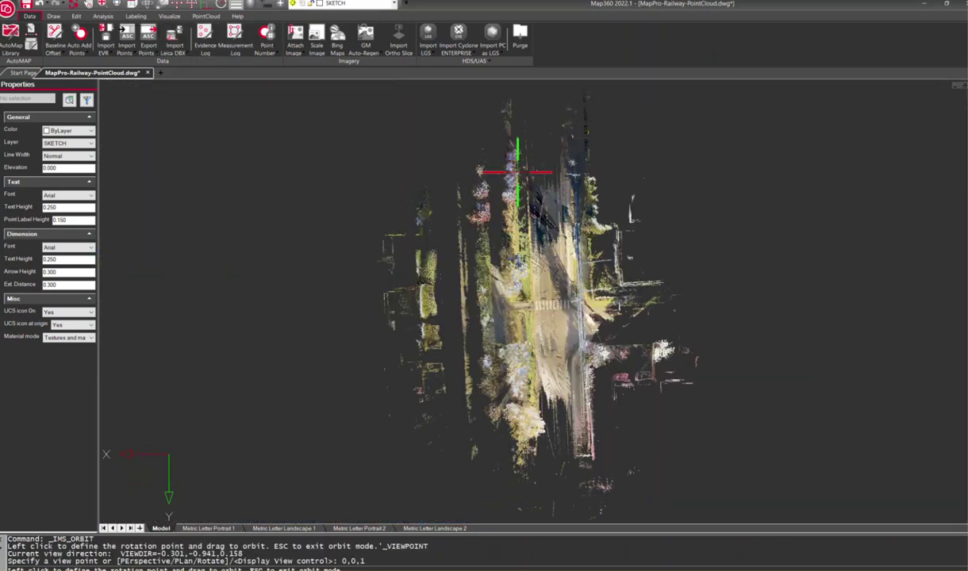
scroll(520, 166, "up", 5)
scroll(516, 254, "up", 5)
scroll(573, 339, "up", 2)
scroll(544, 302, "up", 2)
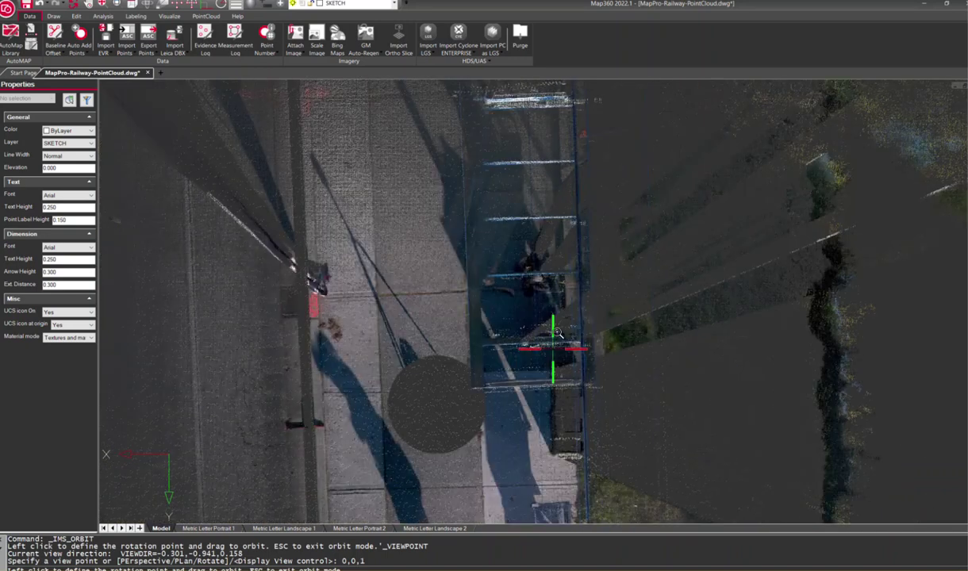
scroll(553, 341, "up", 2)
scroll(553, 335, "down", 3)
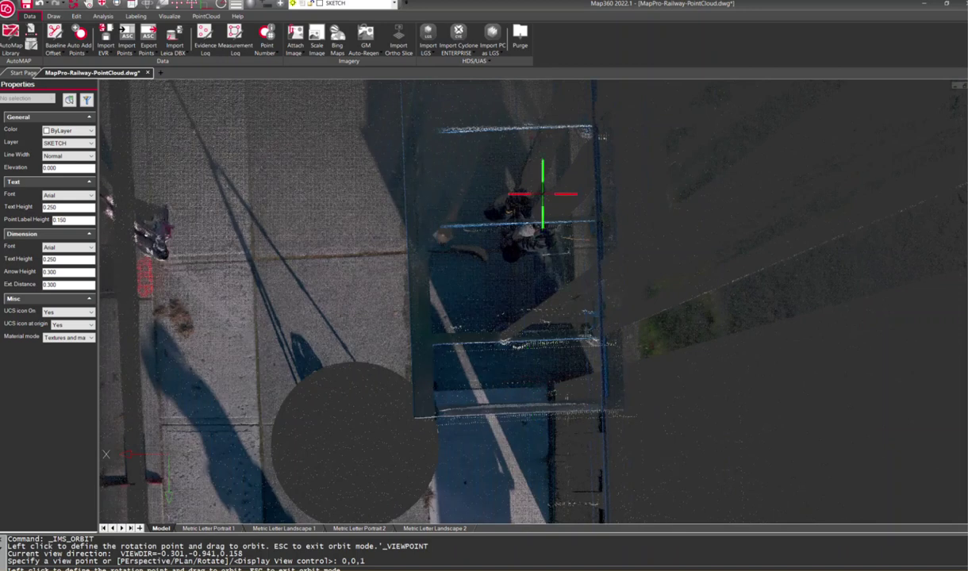
scroll(511, 238, "up", 3)
scroll(457, 341, "up", 2)
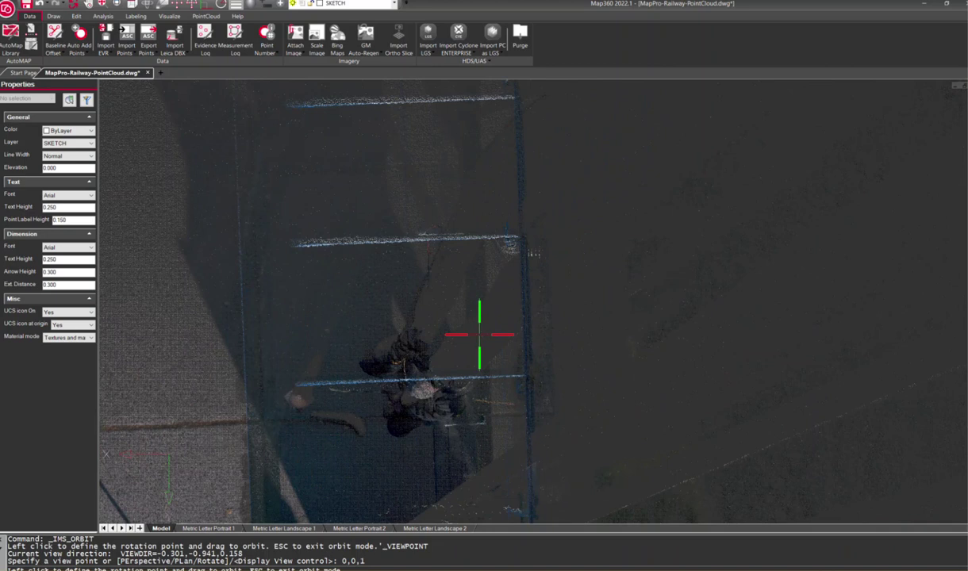
left_click_drag(484, 335, 346, 281)
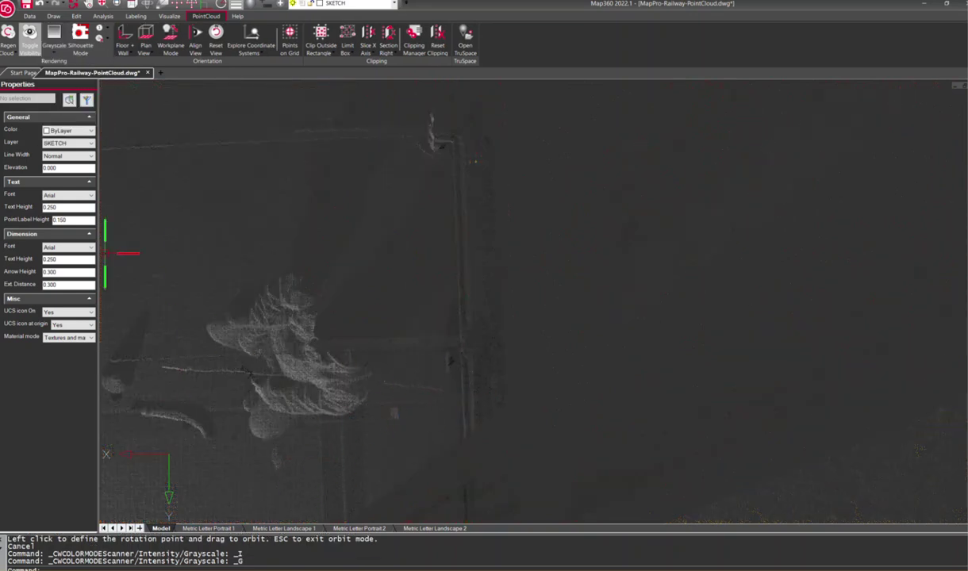
- Colour the point cloud by Intensity Mapping, keeping the seated figure and the rod in view
left_click(51, 57)
left_click(74, 98)
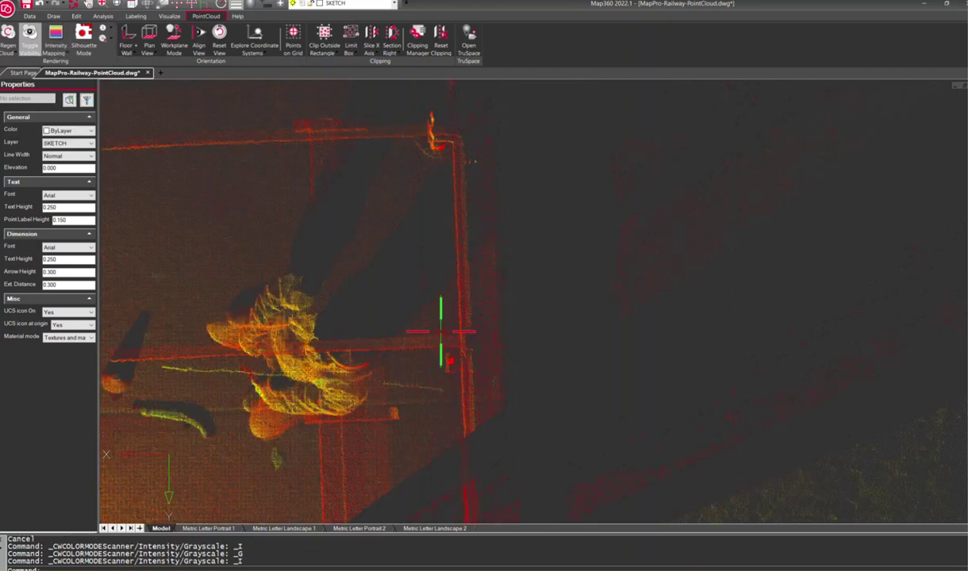
left_click_drag(367, 302, 475, 236)
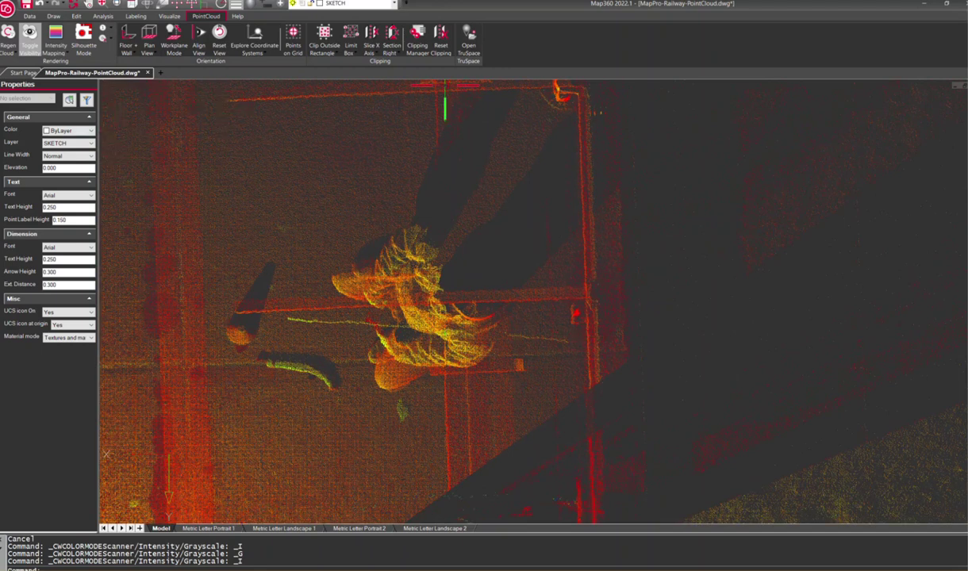
- Clip away the points outside a rectangle about 1.08 by 0.67 m around the seated figure
left_click(332, 58)
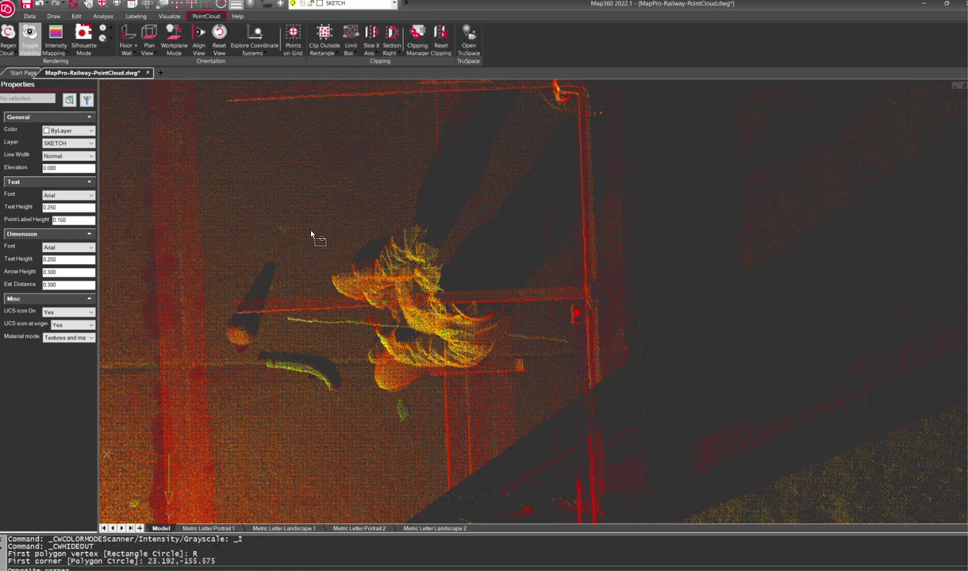
left_click(576, 399)
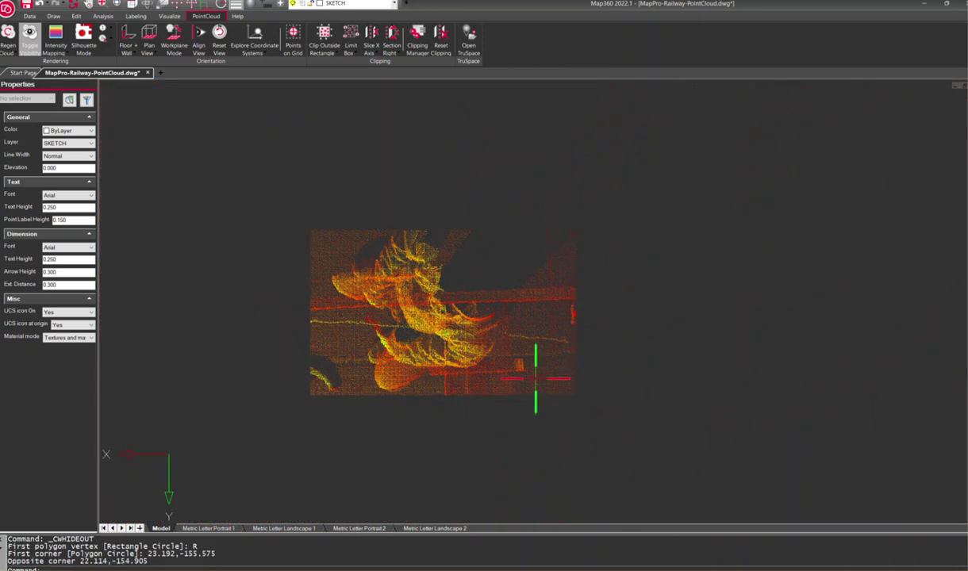
middle_click_drag(525, 350, 510, 244)
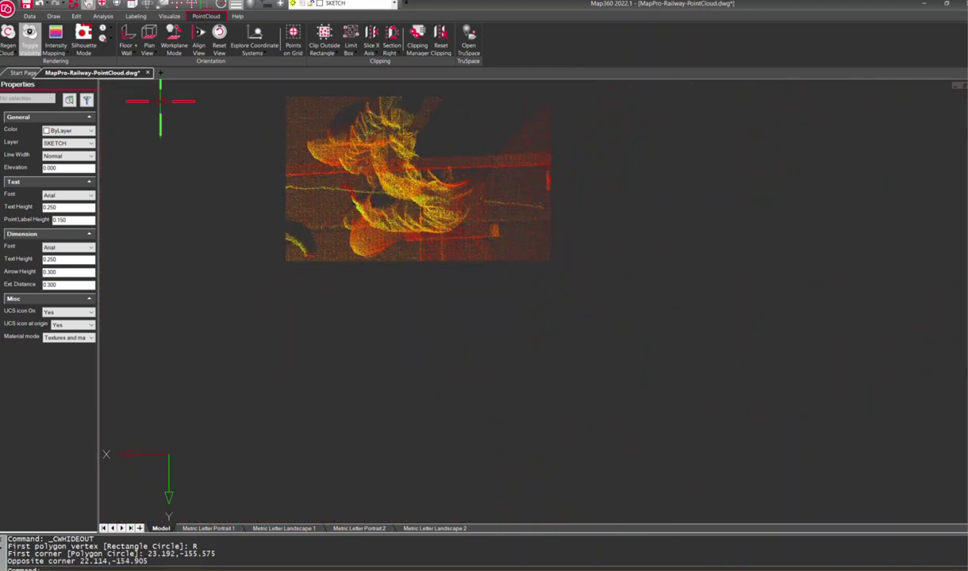
- Show the clipped figure from the side so the rod section behind the back is exposed
left_click(133, 5)
left_click_drag(477, 343, 481, 261)
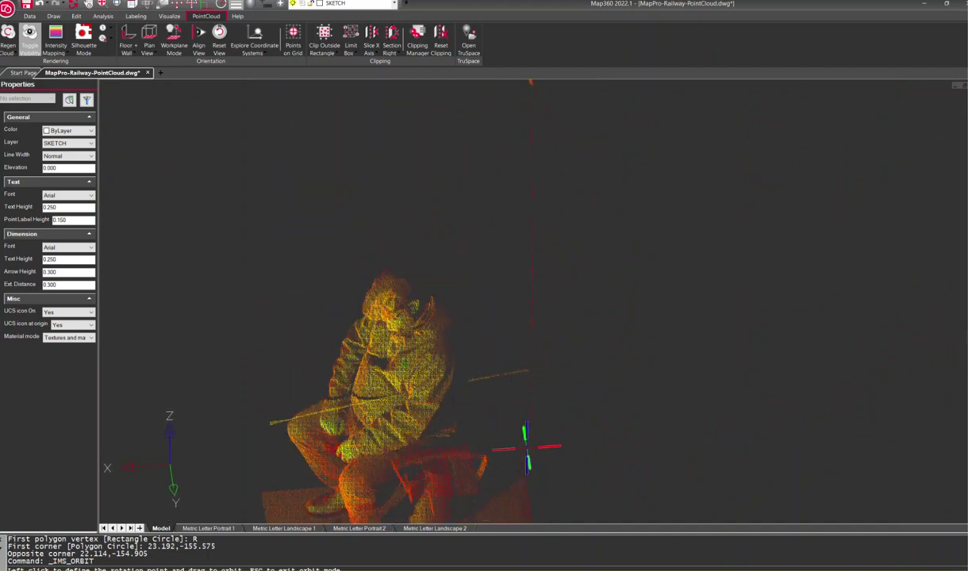
left_click_drag(507, 444, 436, 414)
key("Escape")
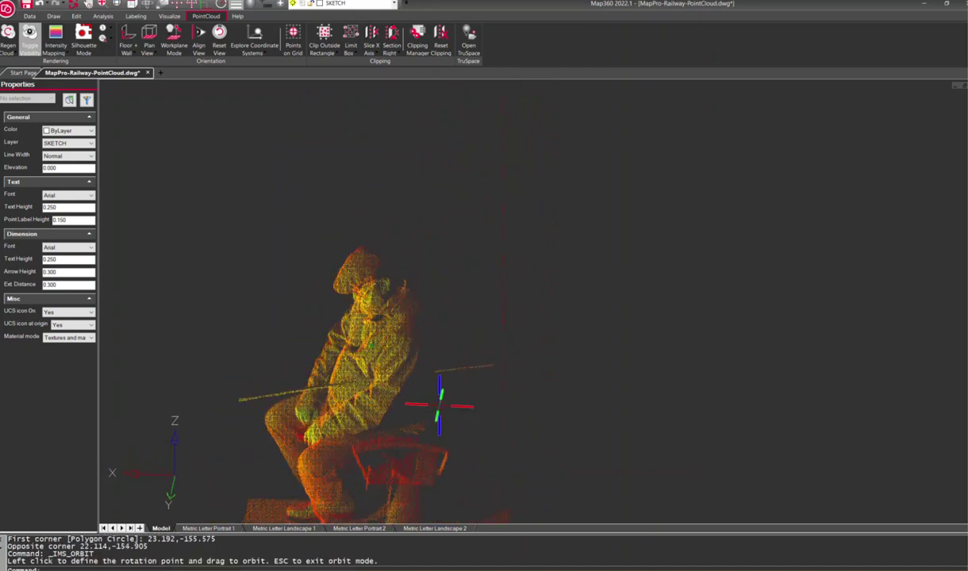
scroll(456, 432, "down", 1)
scroll(456, 431, "down", 1)
left_click_drag(456, 435, 369, 421)
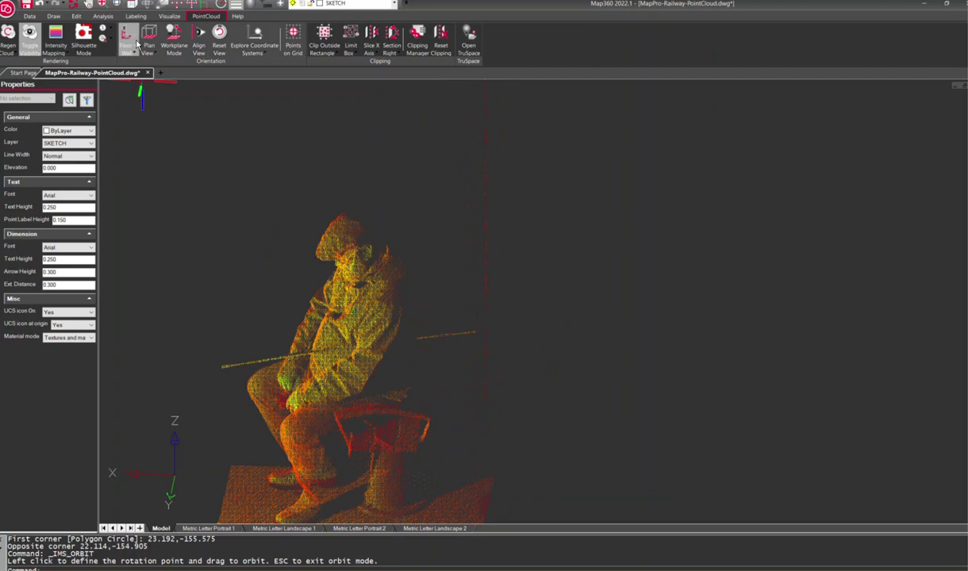
- Run Bullet Path Reconstruction using a four-point polygon fence around the rod section behind the figure's back
left_click(103, 18)
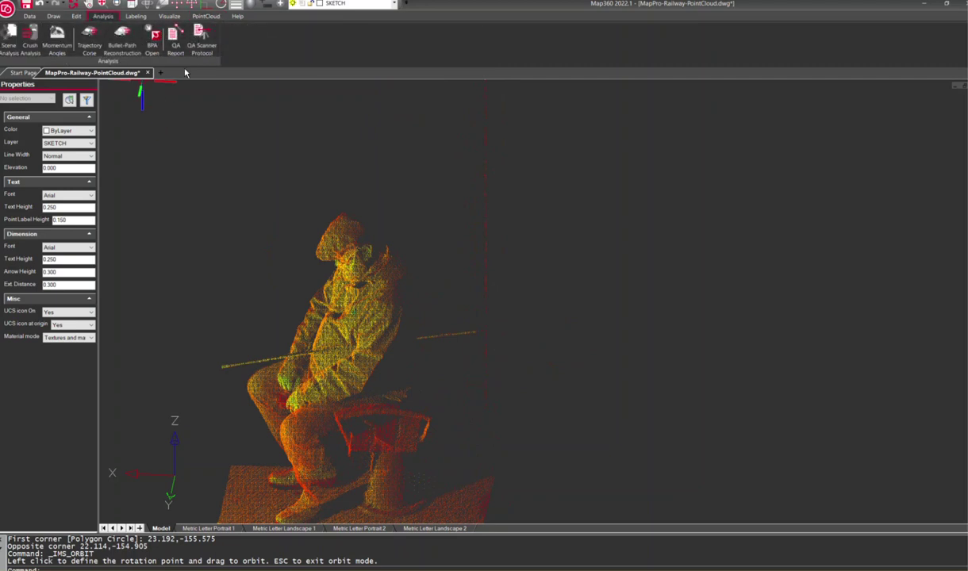
left_click(120, 41)
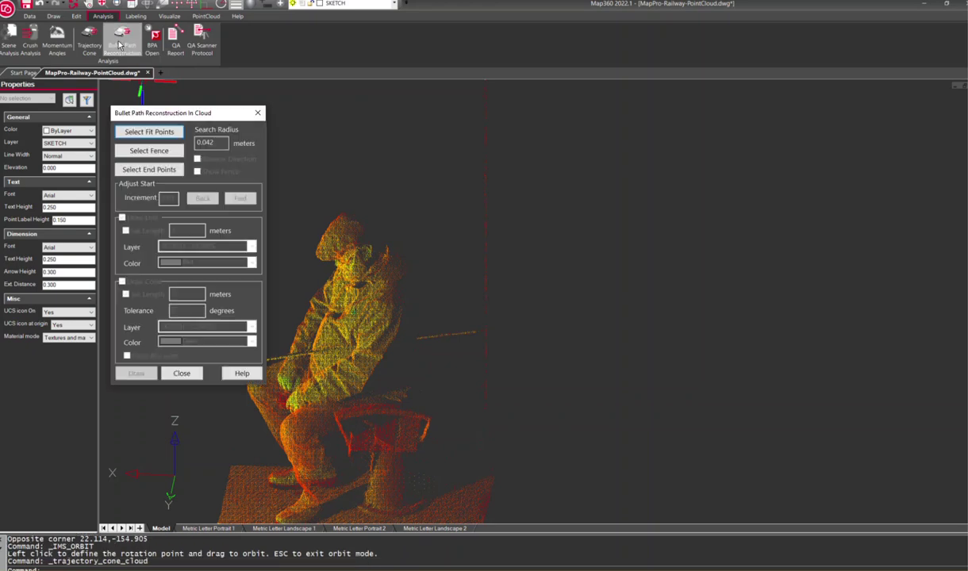
left_click_drag(213, 115, 754, 129)
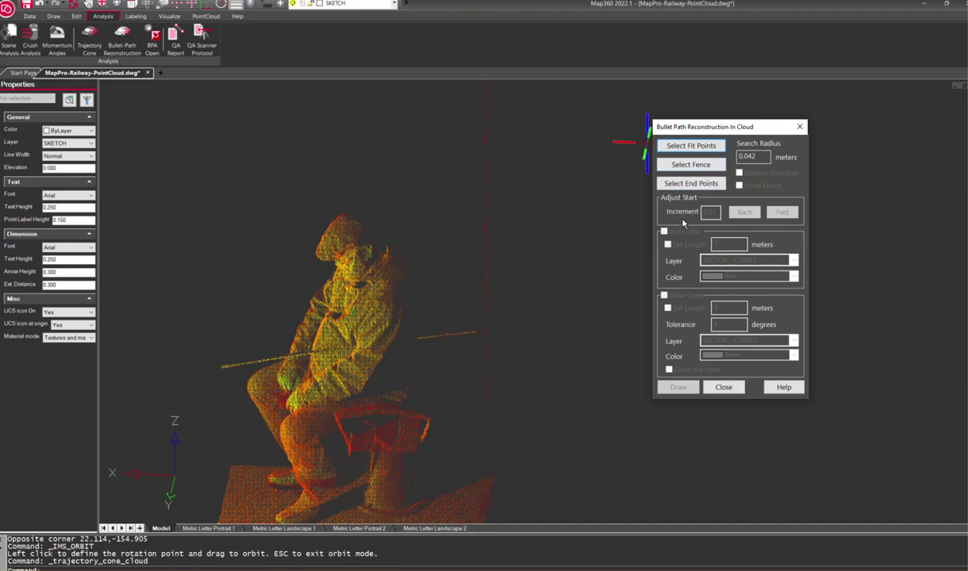
left_click(692, 167)
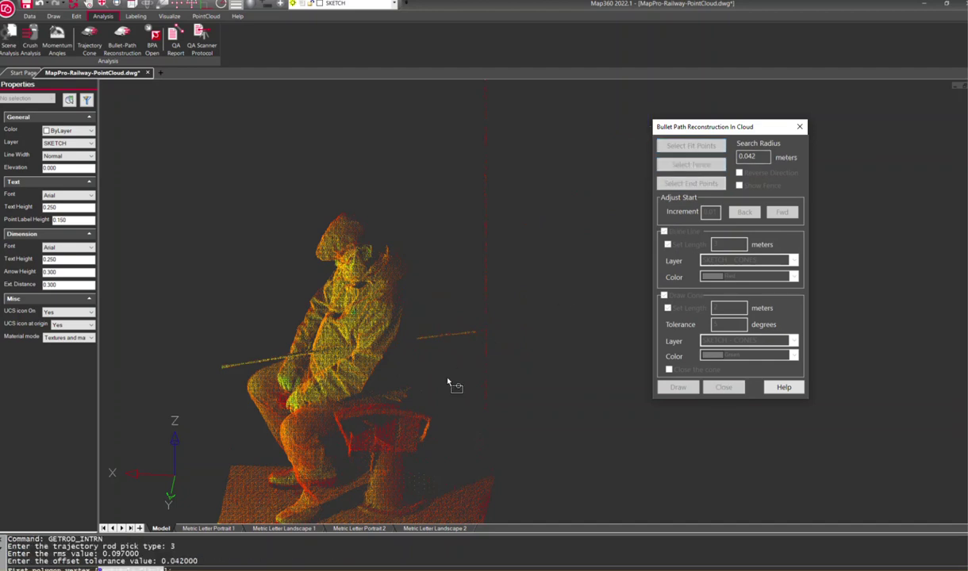
left_click(484, 339)
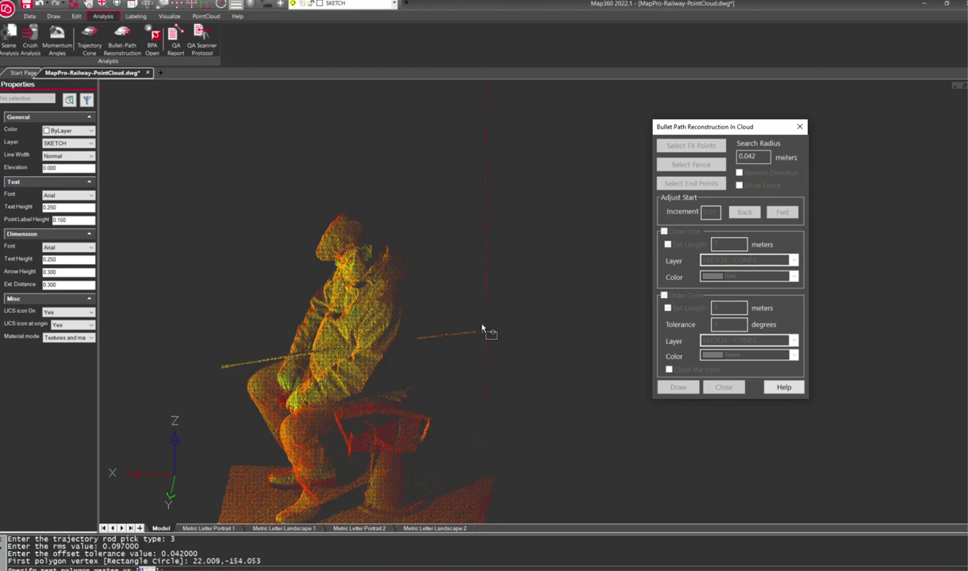
left_click(482, 326)
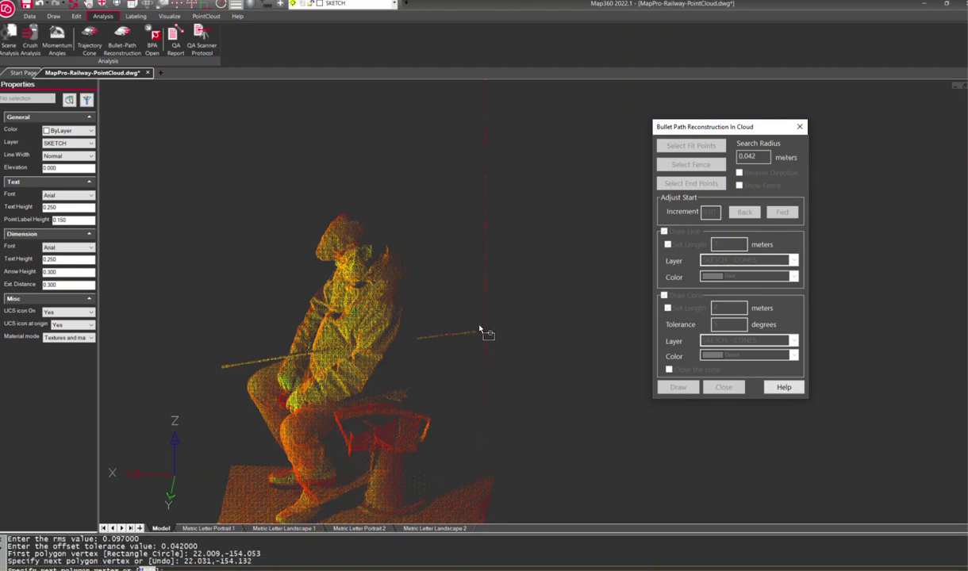
left_click(414, 340)
left_click(409, 349)
key("Return")
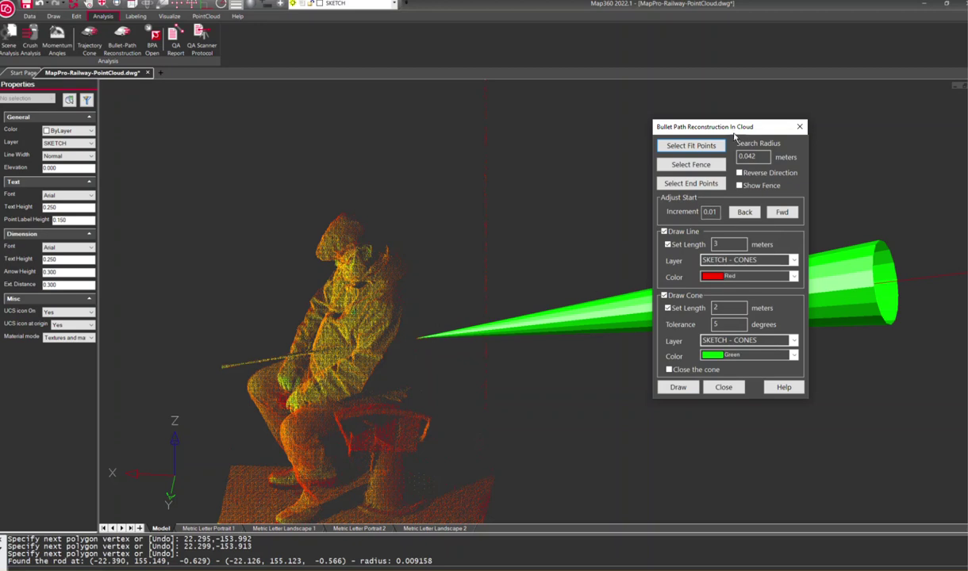
- Adjust the trajectory cone's start in 0.01 increments, three forward and six back, with the cone shown in 2D wireframe
left_click_drag(773, 128, 319, 192)
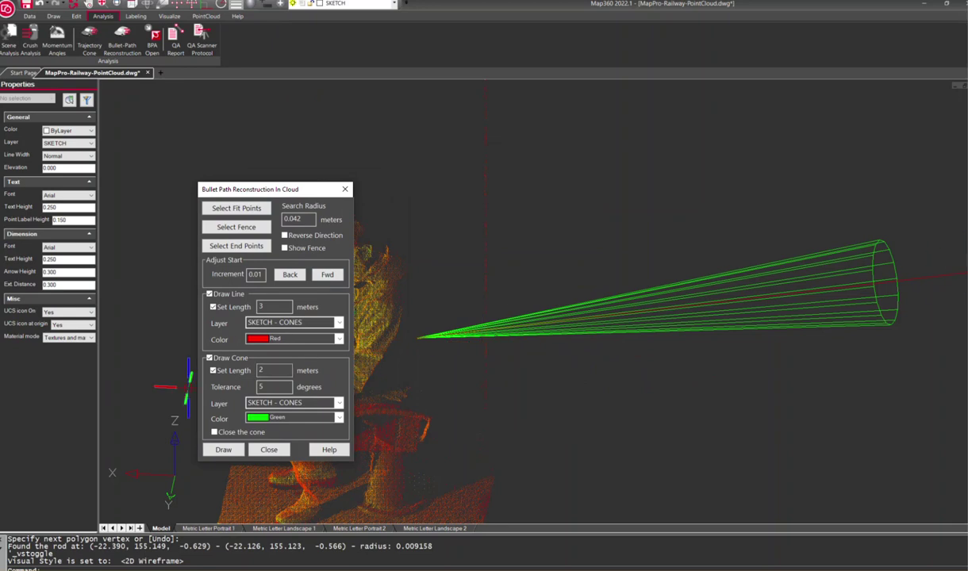
scroll(578, 412, "down", 2)
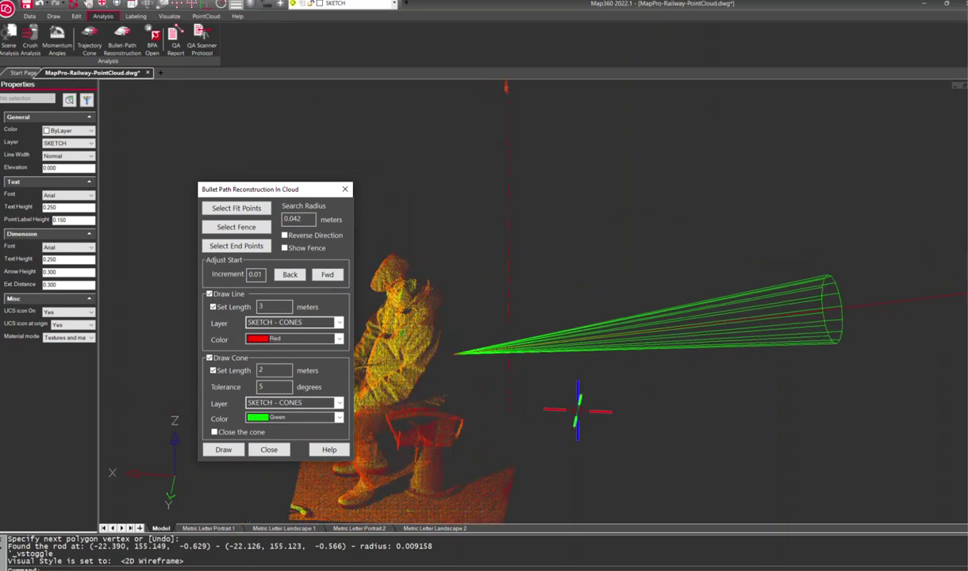
left_click(328, 275)
left_click(328, 275)
left_click(328, 276)
left_click(289, 276)
left_click(289, 276)
left_click(289, 276)
left_click(289, 276)
left_click(289, 278)
left_click(288, 278)
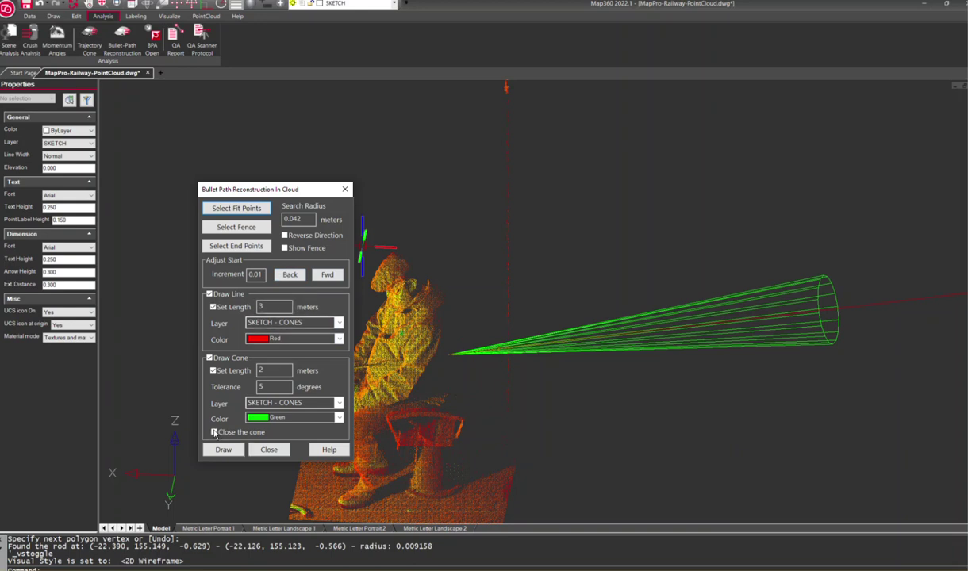
- Leave the cone unclosed and draw the 3 m red trajectory line with the 2 m green cone at 5 degrees tolerance
left_click(214, 433)
left_click(215, 432)
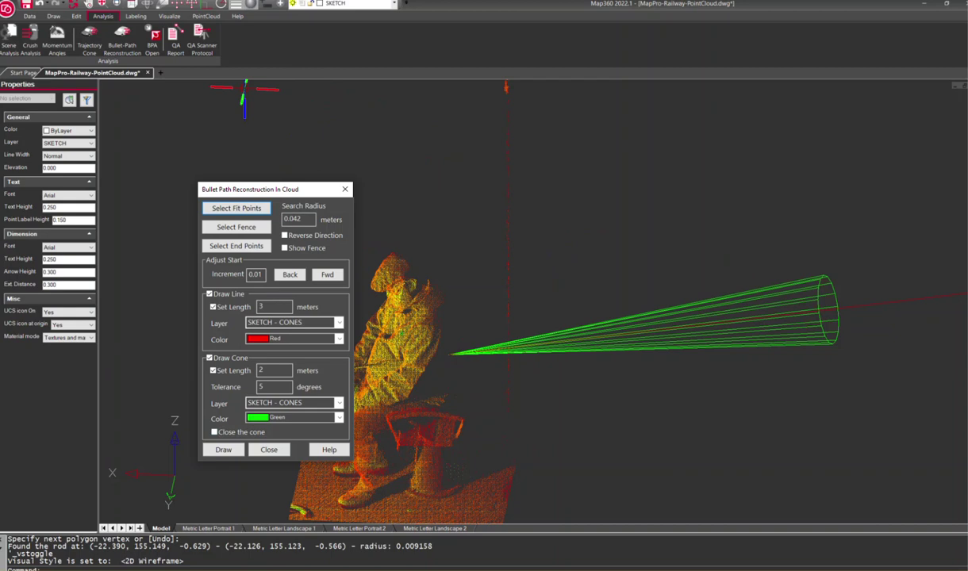
key("ctrl+shift+v")
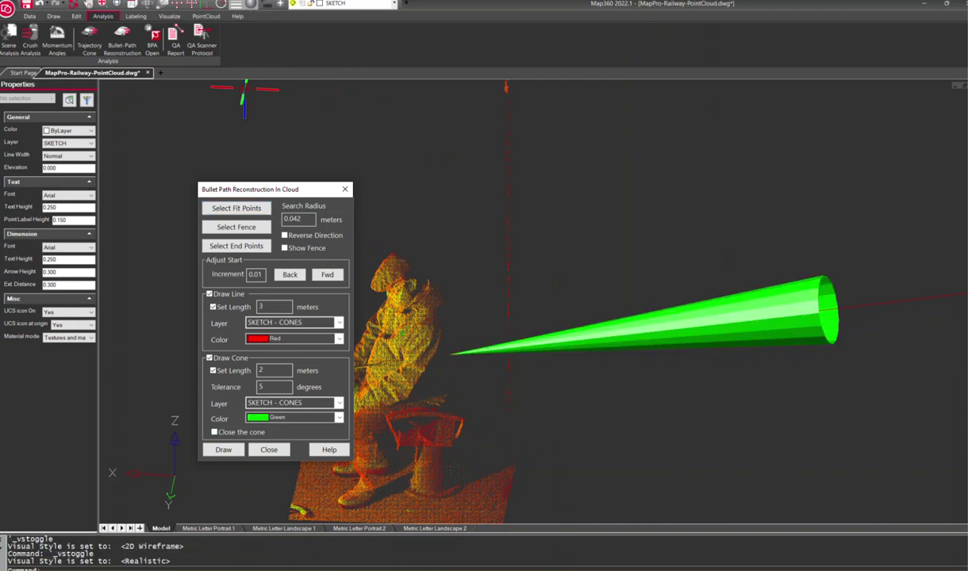
key("ctrl+shift+v")
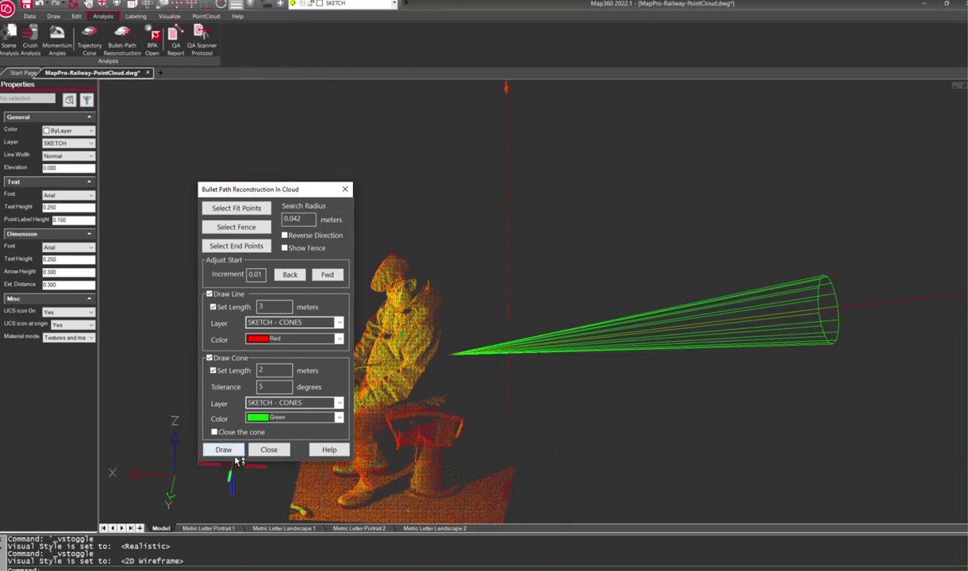
left_click(223, 450)
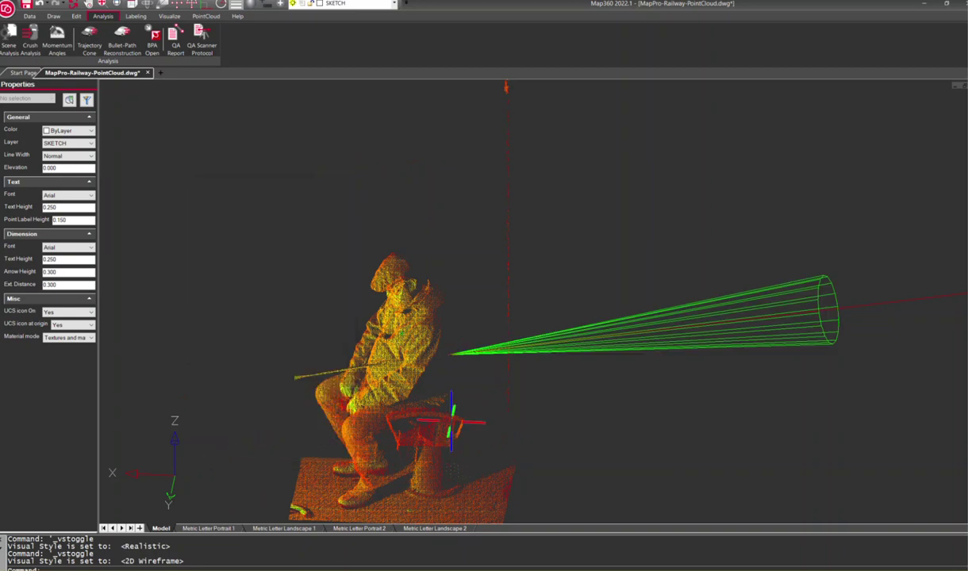
- Display the cone in the Realistic visual style and reset the clipping to bring back the full point cloud
scroll(529, 390, "down", 3)
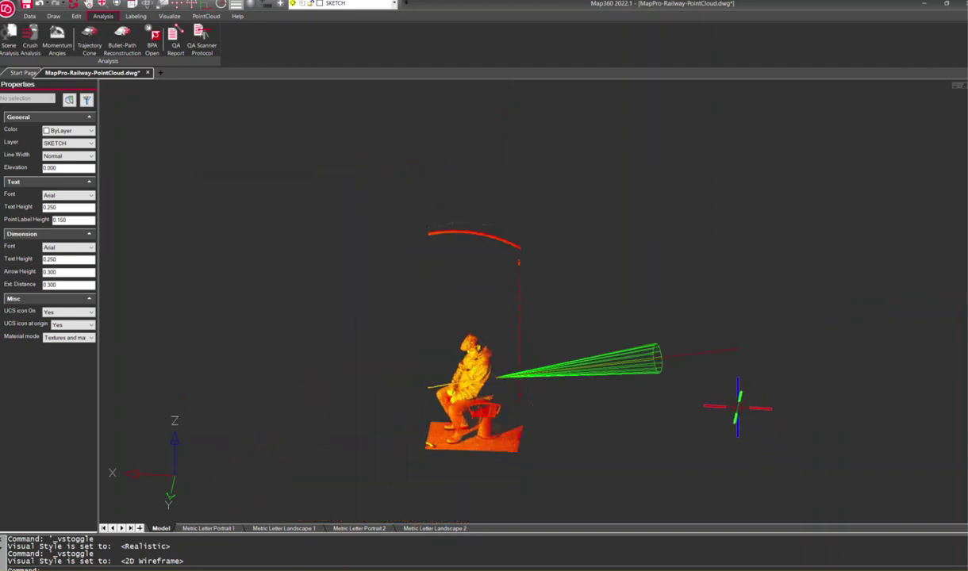
left_click(236, 5)
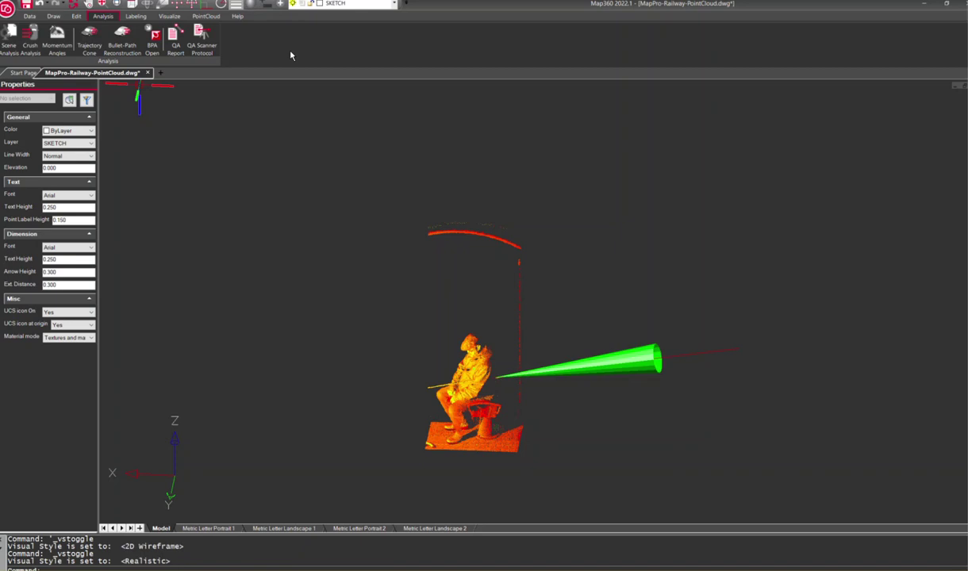
middle_click_drag(709, 422, 687, 425, "shift")
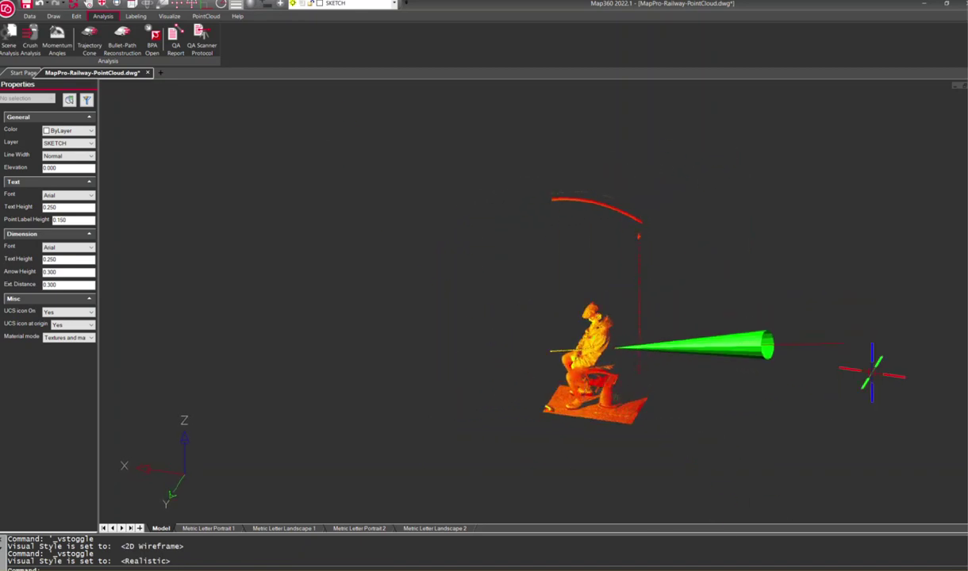
middle_click_drag(872, 372, 771, 348, "shift")
left_click(210, 17)
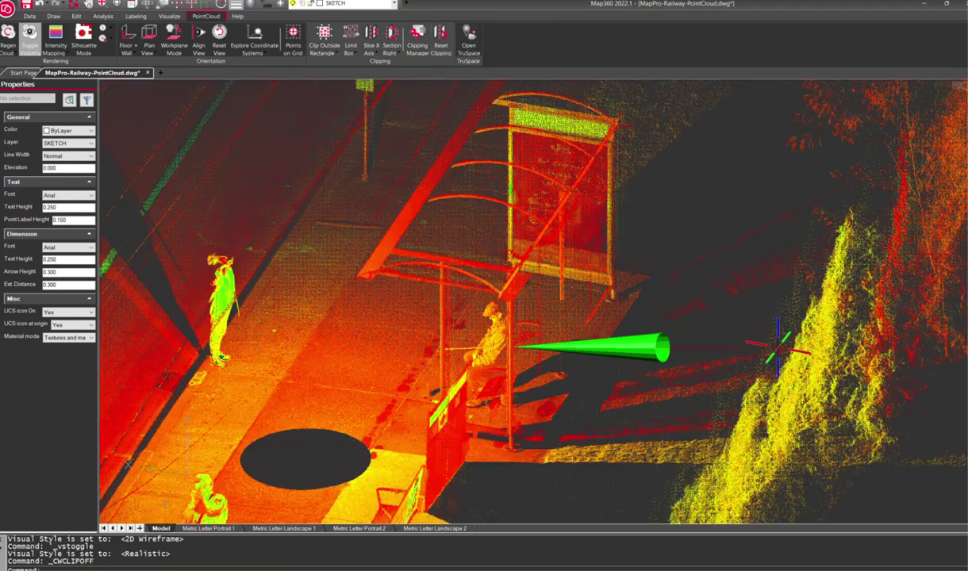
- Color the point cloud from the scanner and regenerate the cloud
left_click(59, 57)
left_click(83, 71)
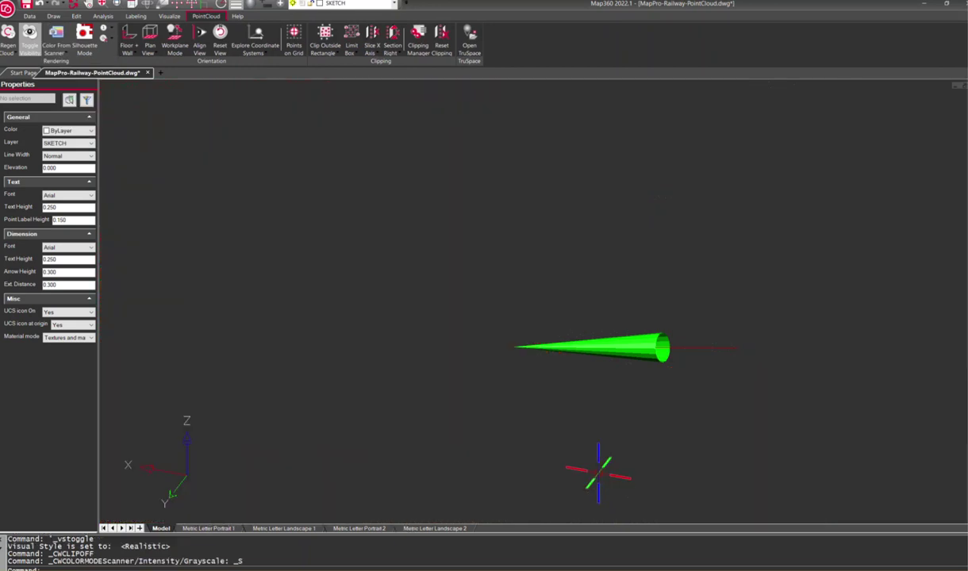
left_click(10, 50)
left_click(17, 77)
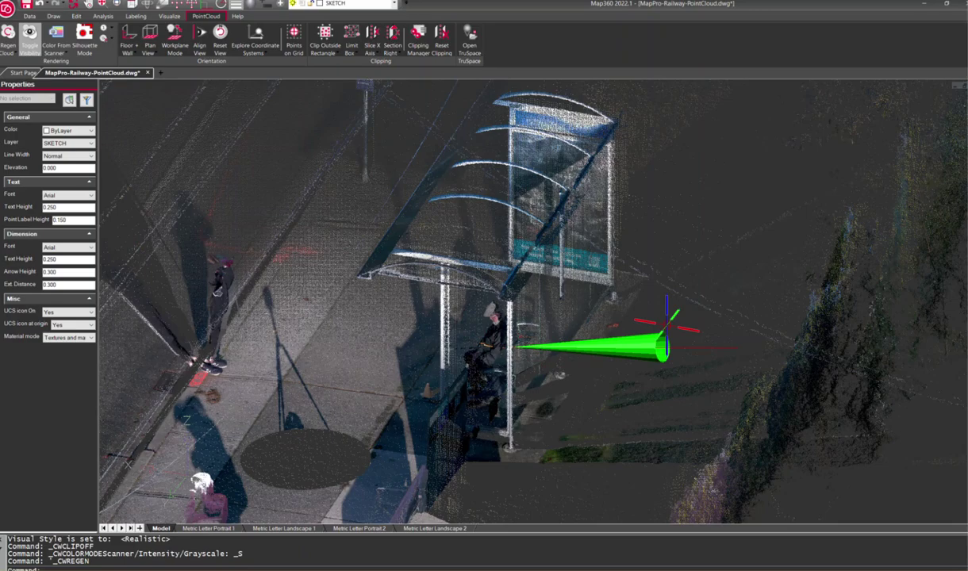
- Start a dynamic label for a vertical (elevation) angle, measured from an existing line to the horizon
middle_click_drag(676, 296, 698, 294, "shift")
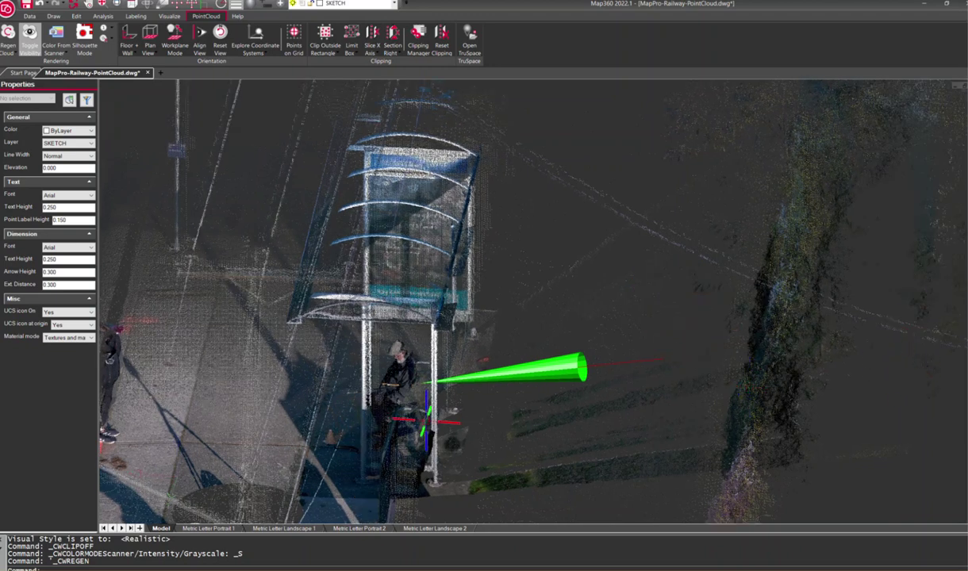
middle_click_drag(573, 421, 619, 329)
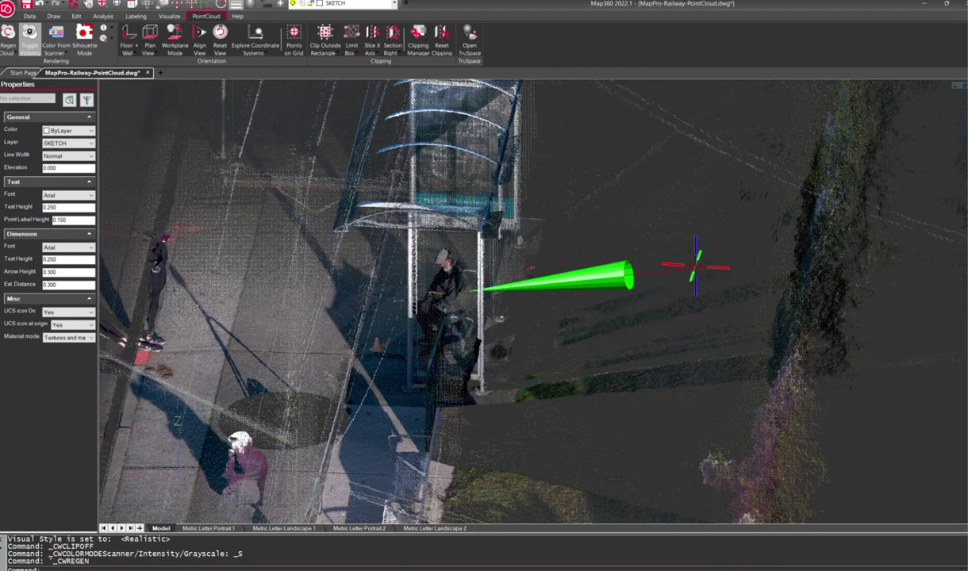
scroll(675, 278, "up", 3)
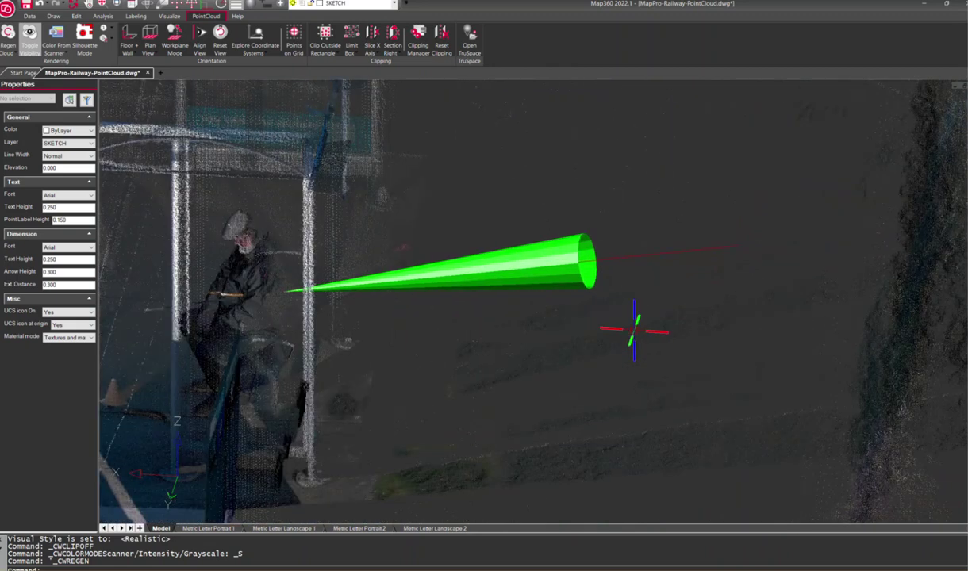
left_click(131, 23)
left_click(104, 39)
left_click(160, 19)
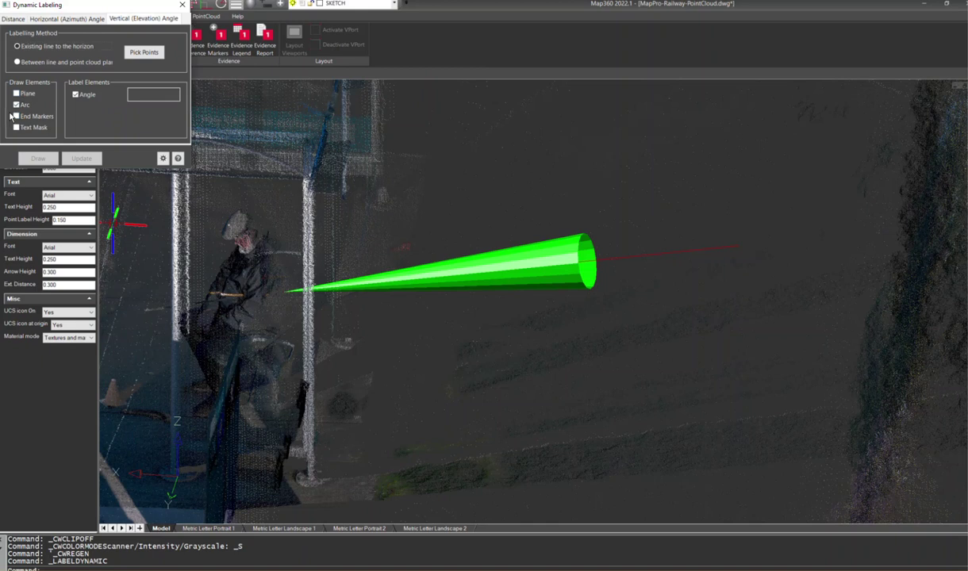
left_click(34, 53)
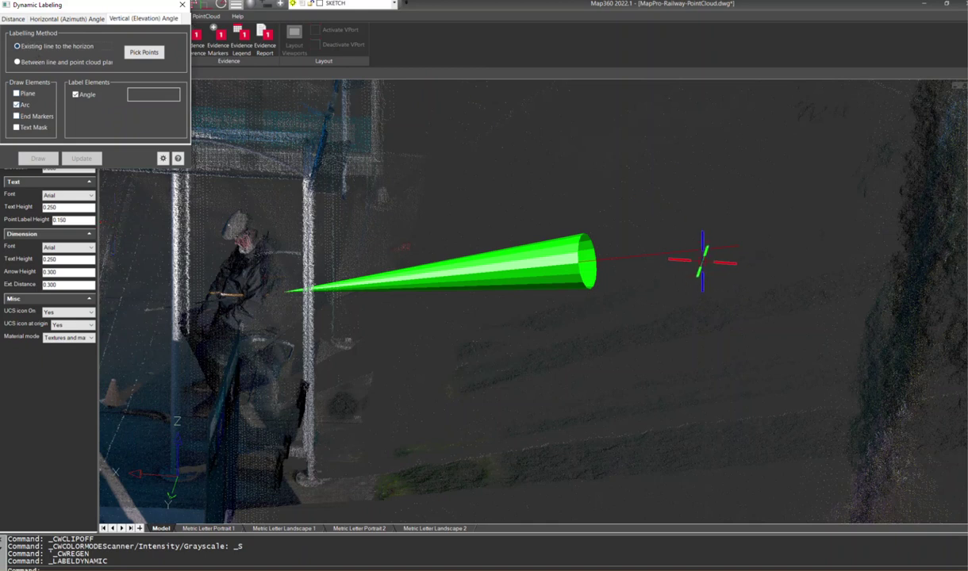
- Draw the vertical angle label with its arc on the red trajectory line and close Dynamic Labeling
middle_click_drag(536, 341, 683, 276)
middle_click_drag(561, 357, 582, 362, "shift")
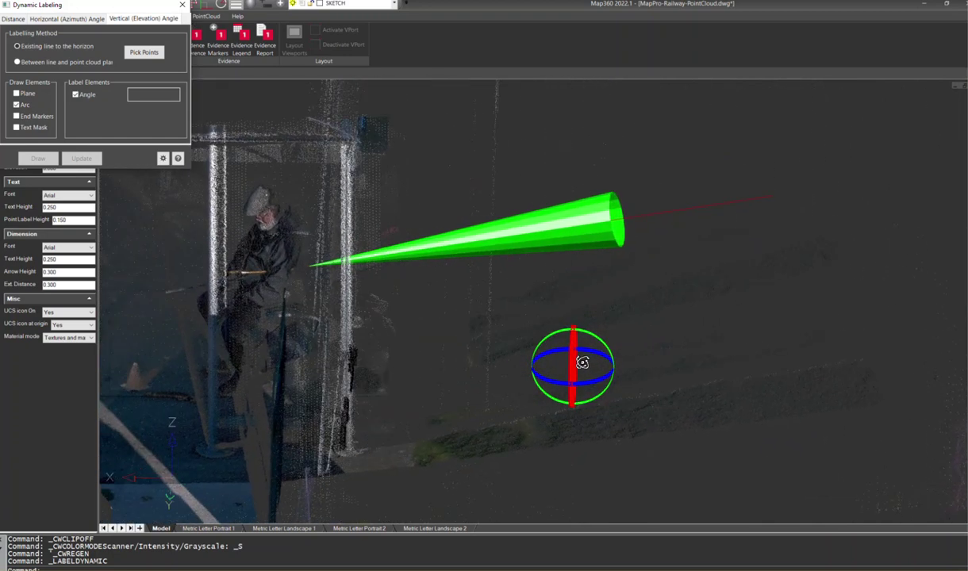
left_click(143, 53)
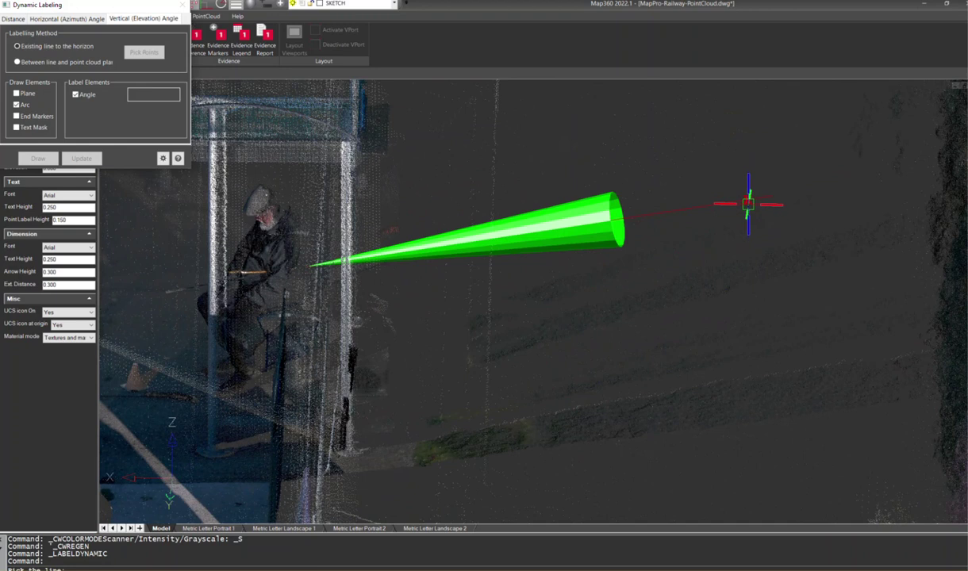
left_click(749, 199)
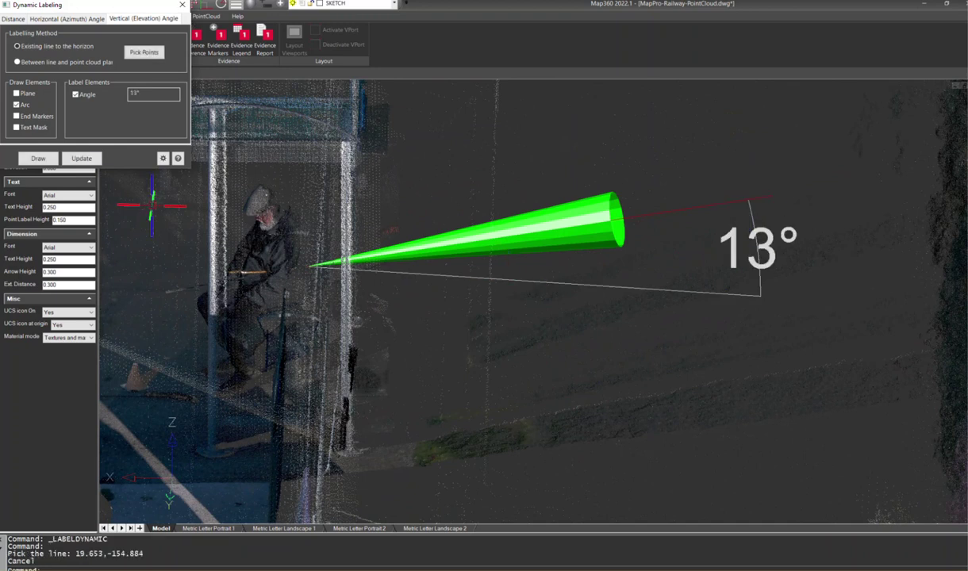
scroll(477, 378, "down", 3)
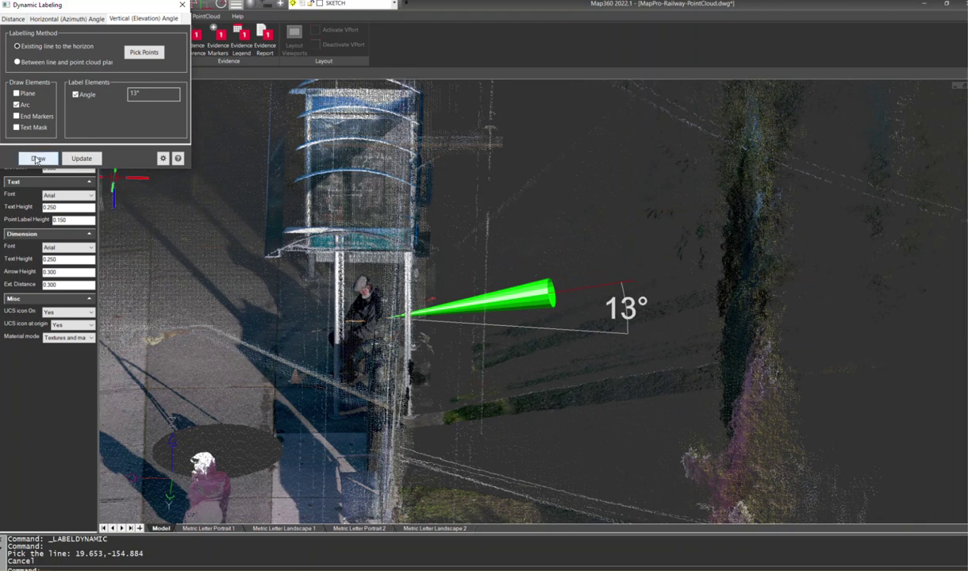
left_click(37, 158)
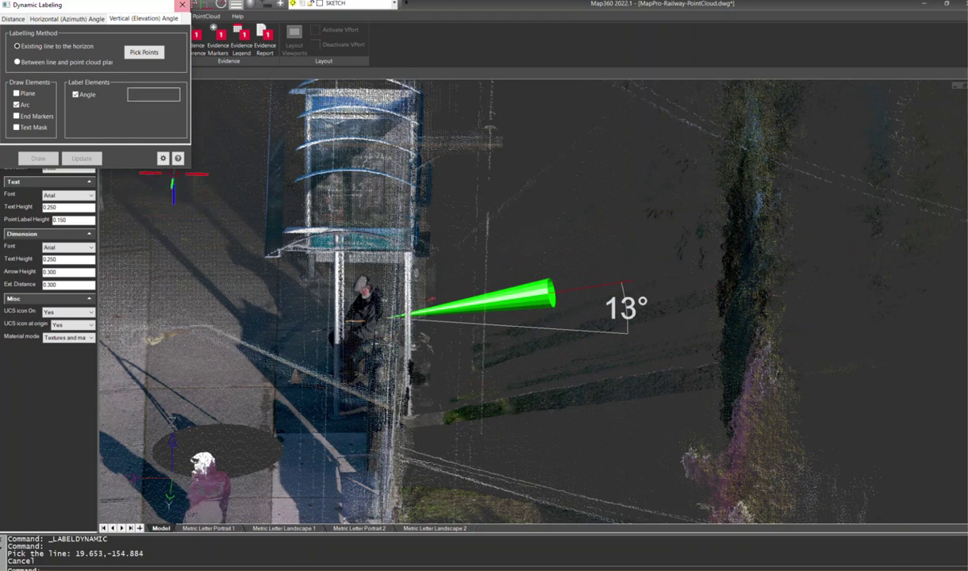
left_click(182, 5)
- Examine the trajectory cone and its angle label against the bus shelter and seated figure from several viewpoints
scroll(487, 364, "up", 3)
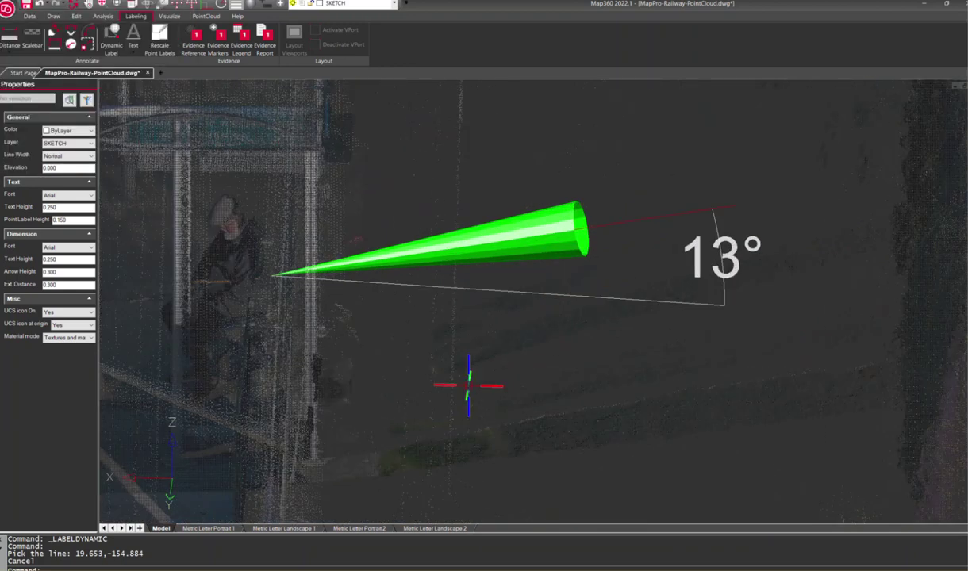
scroll(468, 386, "down", 2)
scroll(434, 378, "down", 2)
middle_click_drag(408, 371, 399, 385, "shift")
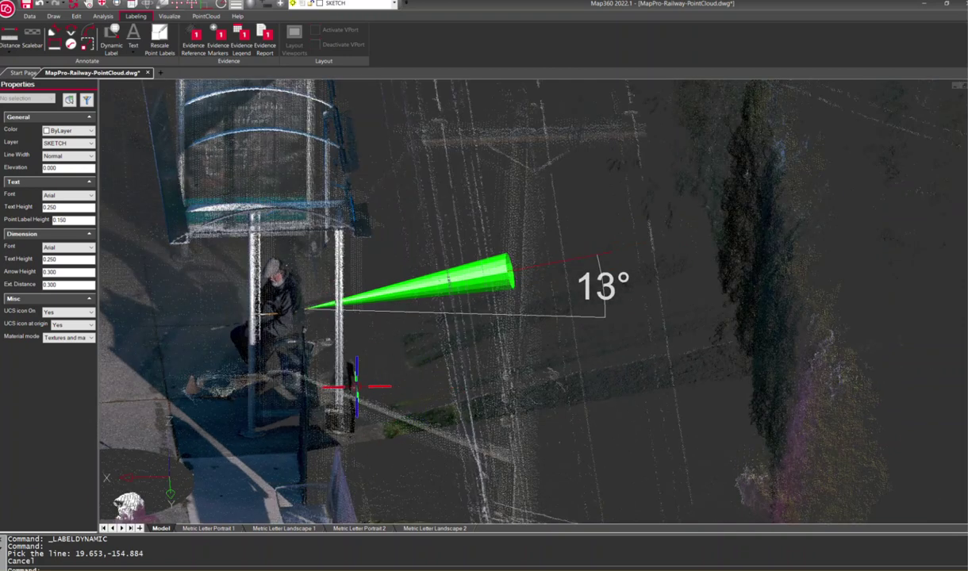
left_click(29, 17)
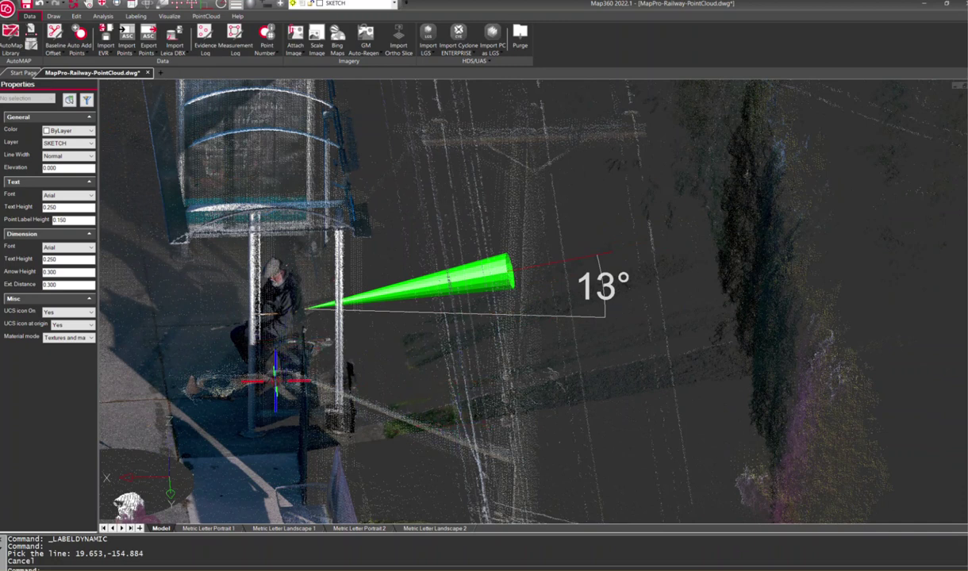
middle_click_drag(273, 381, 317, 367, "shift")
scroll(309, 353, "down", 2)
middle_click_drag(237, 351, 391, 324)
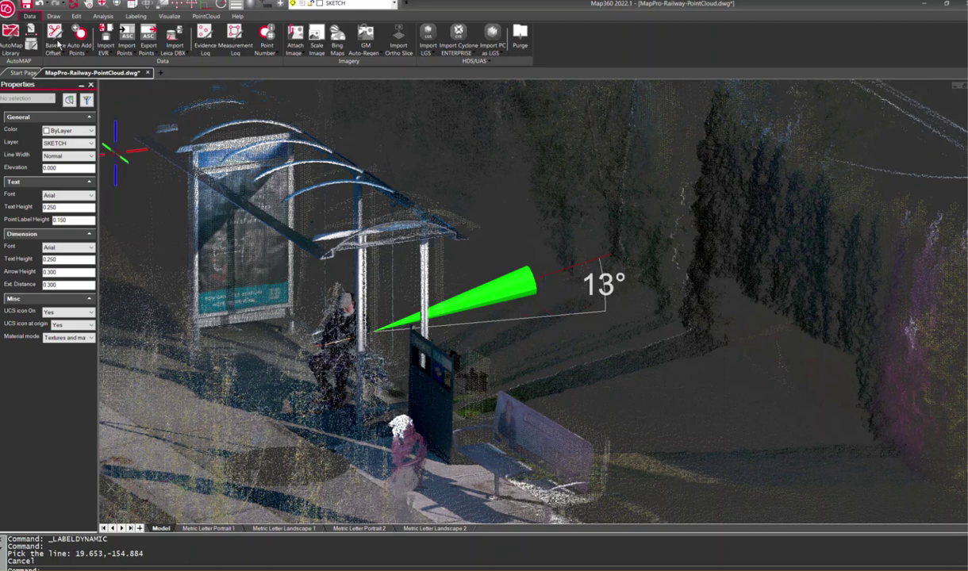
- Export the visible objects in meters to railway-6.coe without an original COE reference file
left_click(478, 62)
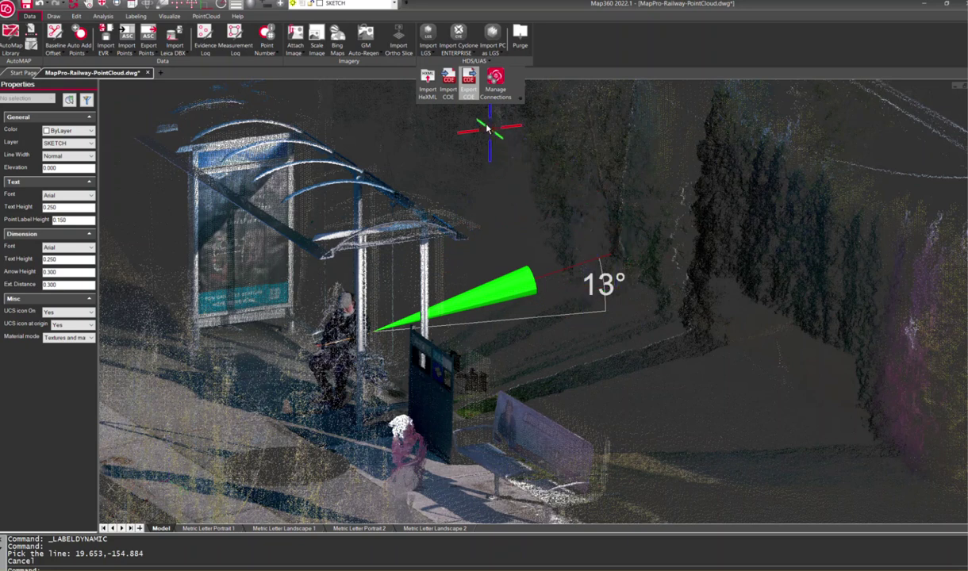
left_click(469, 88)
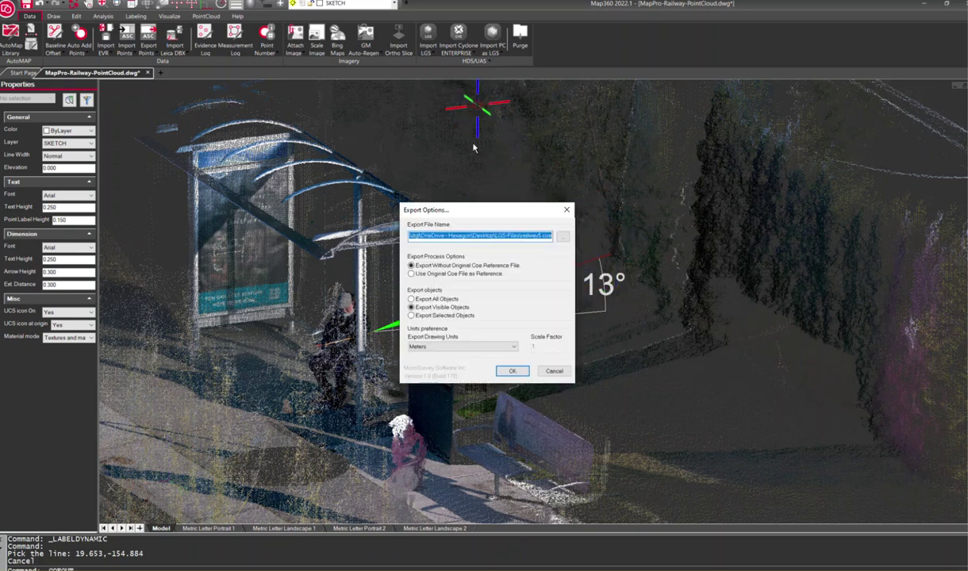
left_click(541, 235)
key("BackSpace")
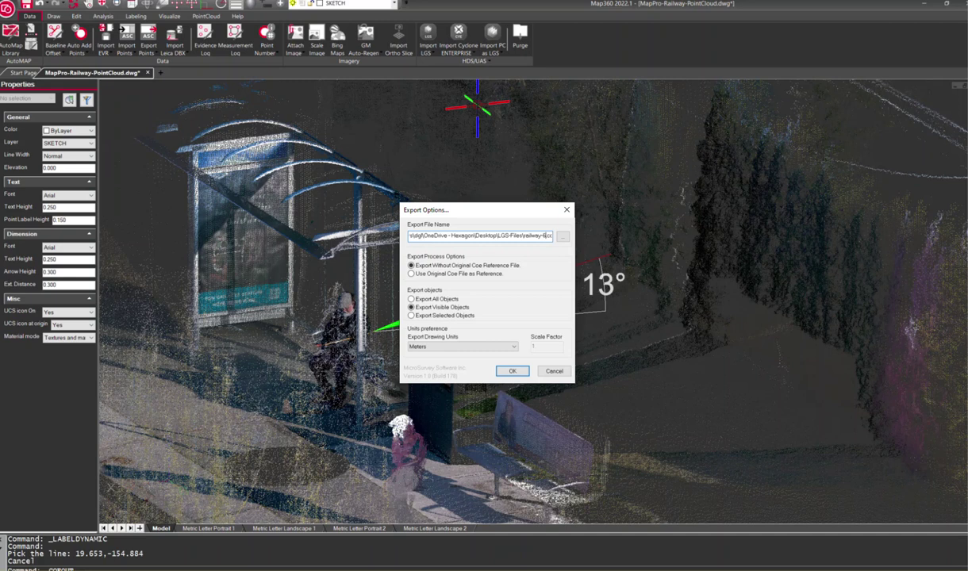
left_click(513, 370)
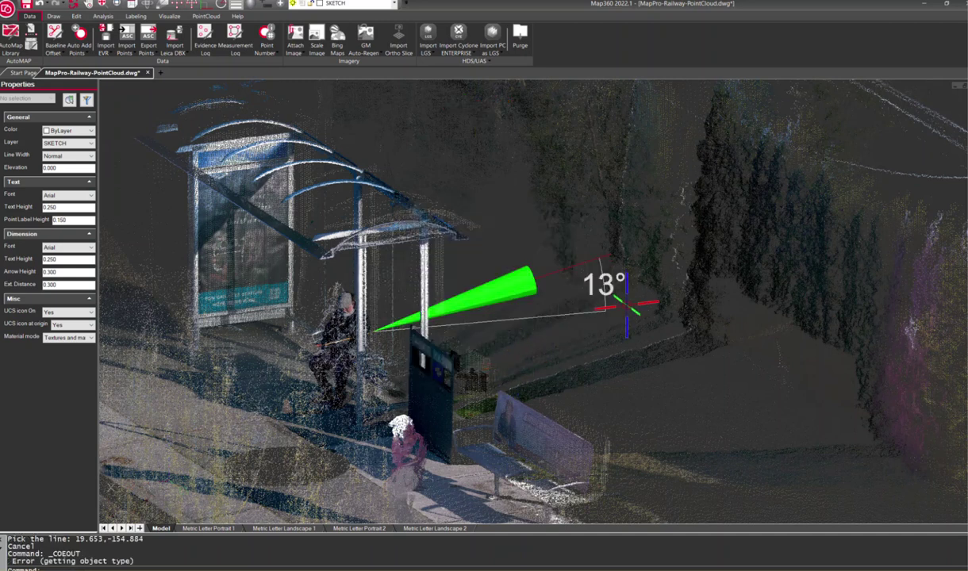
scroll(465, 347, "down", 2)
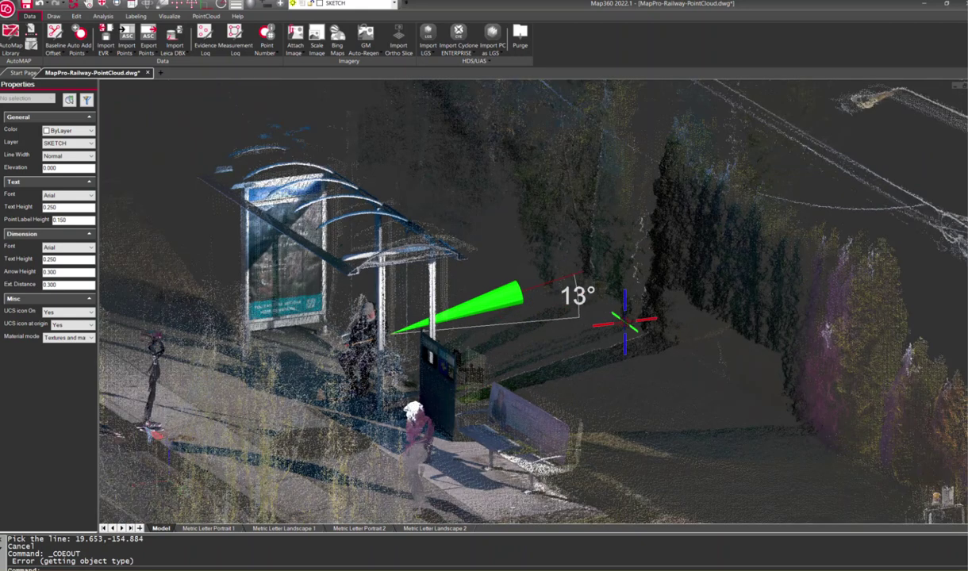
- Switch to TruView, load the exported COE model, and view the trajectory cone behind the seated figure in the panorama
key("alt+Tab")
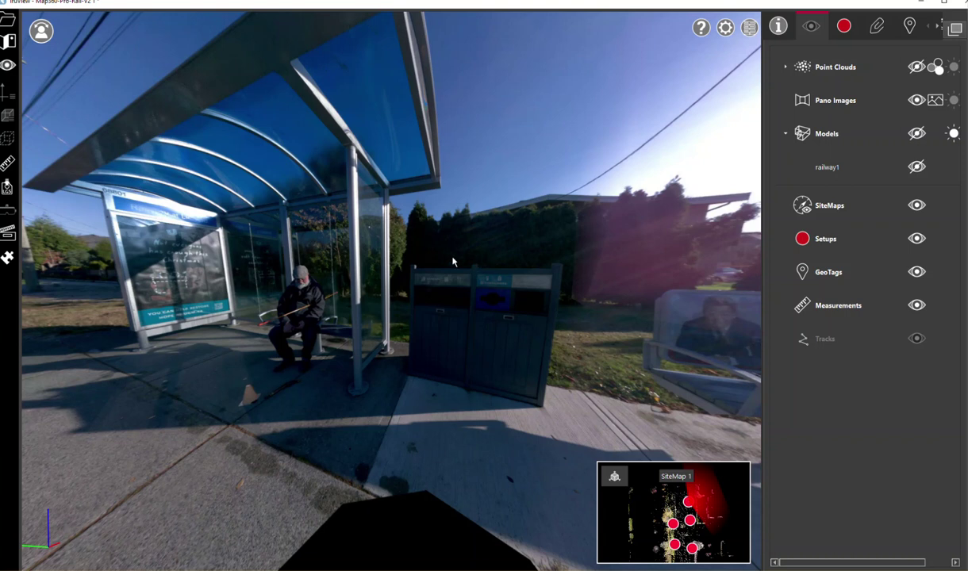
left_click_drag(454, 262, 326, 262)
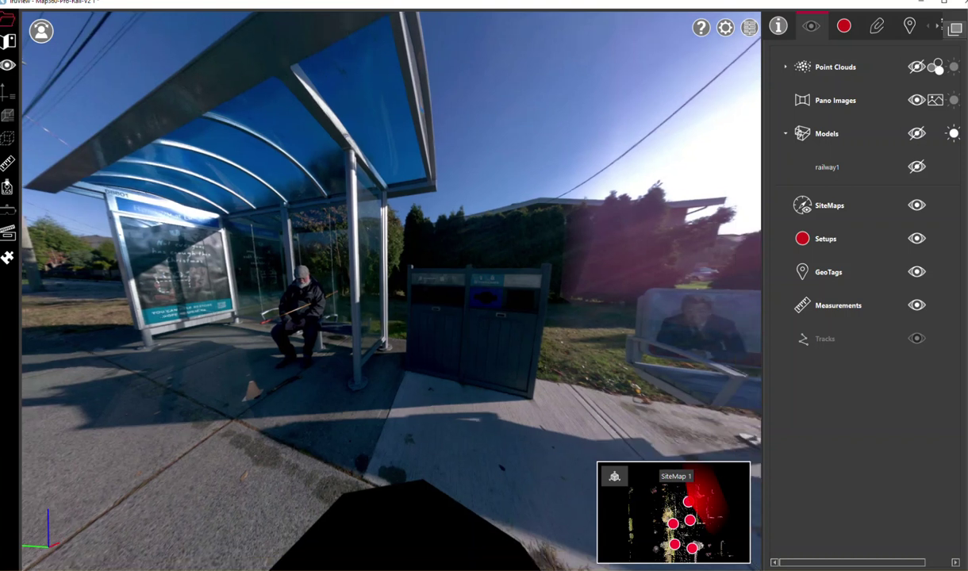
left_click(8, 16)
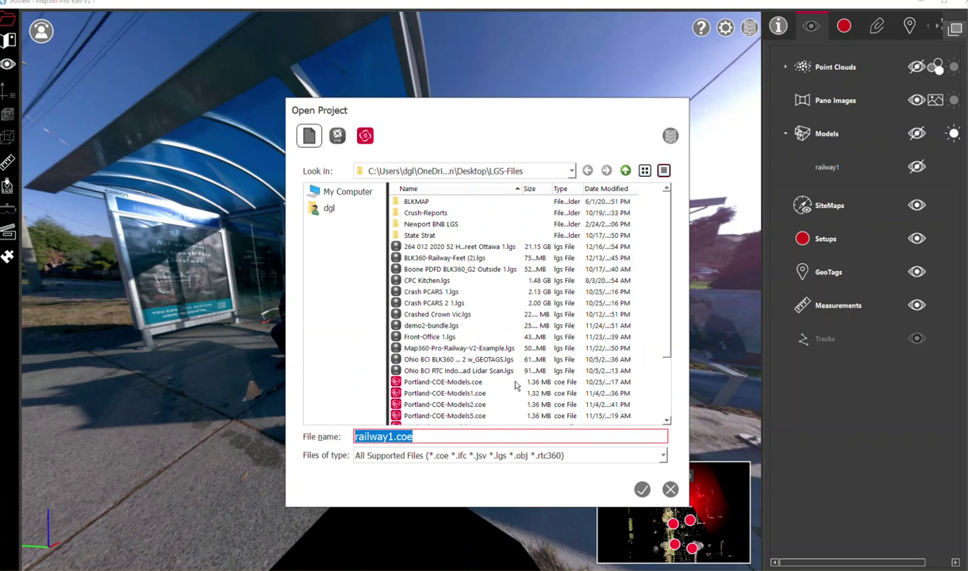
left_click_drag(667, 339, 667, 409)
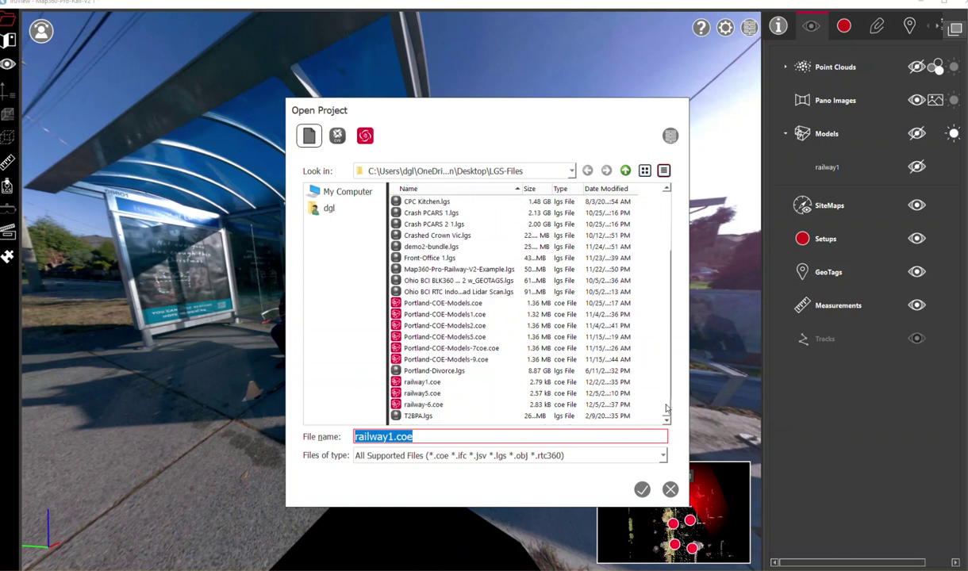
left_click(642, 489)
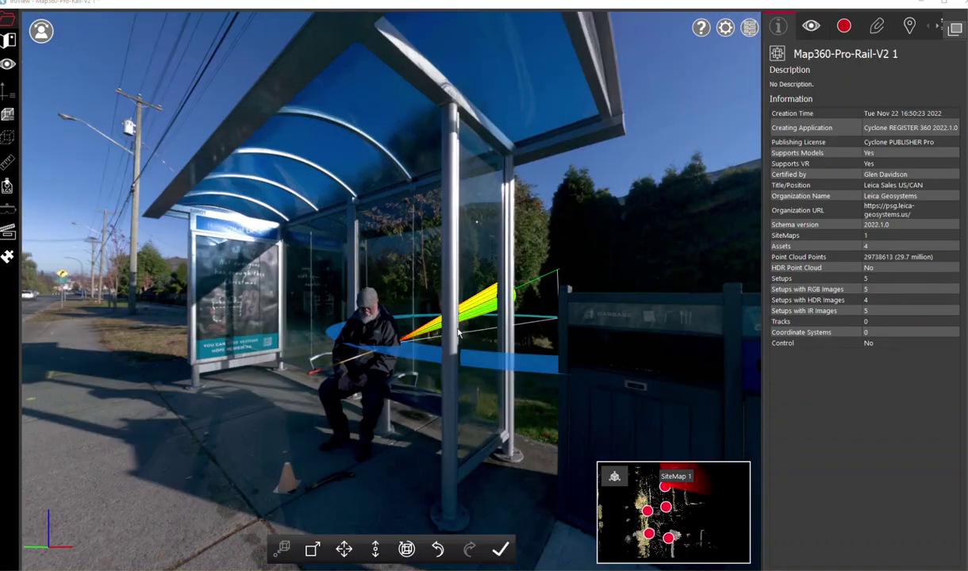
left_click_drag(382, 325, 425, 354)
scroll(350, 353, "down", 2)
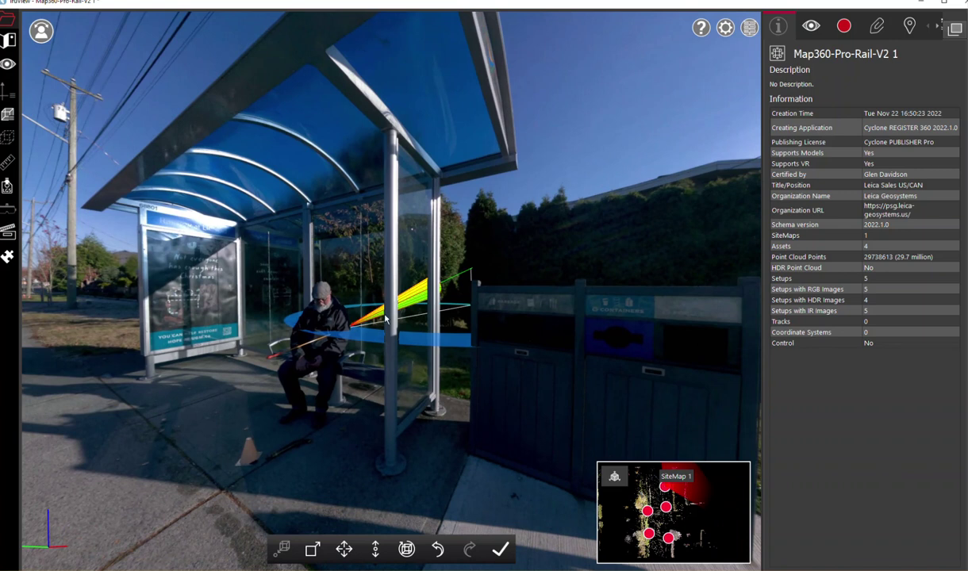
left_click_drag(449, 363, 417, 367)
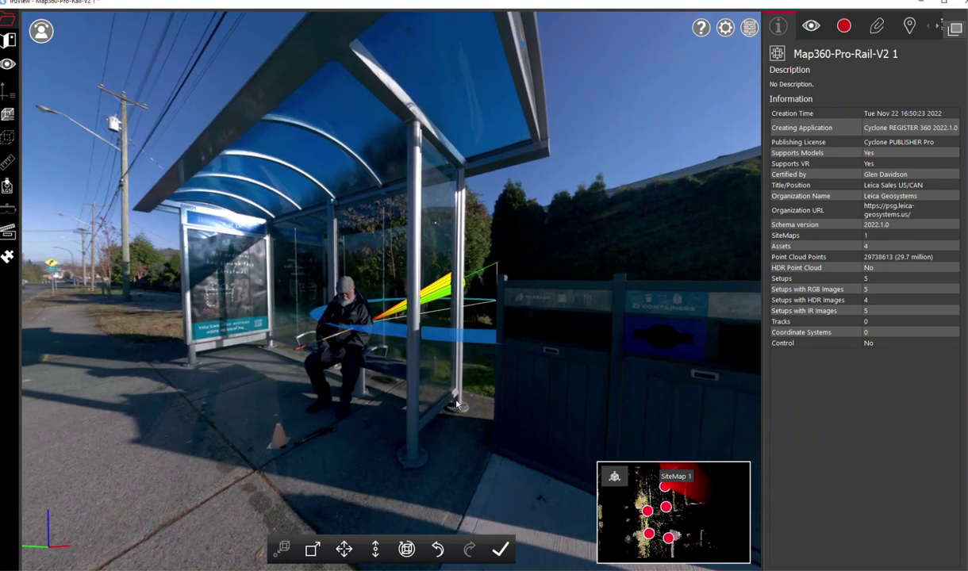
left_click_drag(480, 422, 432, 423)
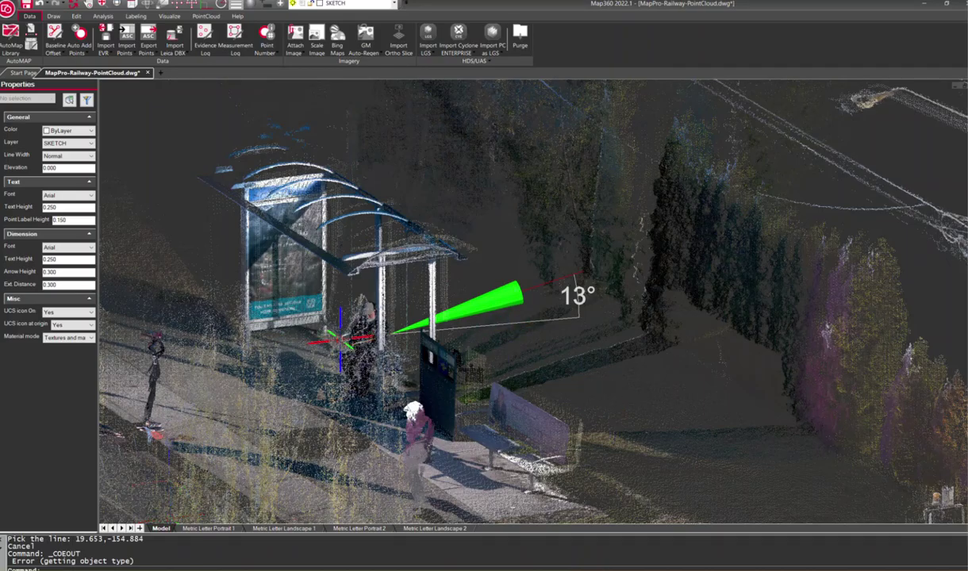
scroll(341, 340, "up", 2)
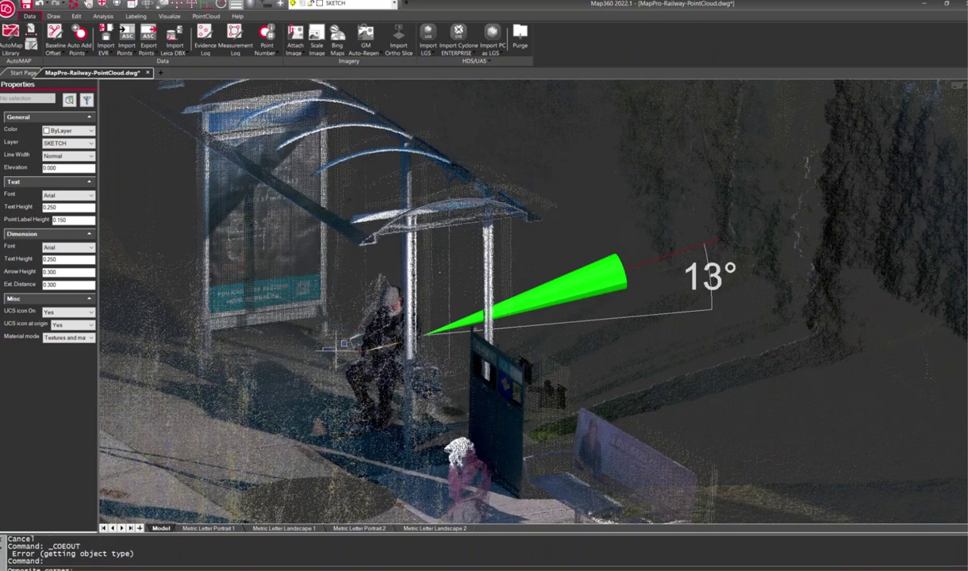
left_click(332, 338)
left_click(324, 349)
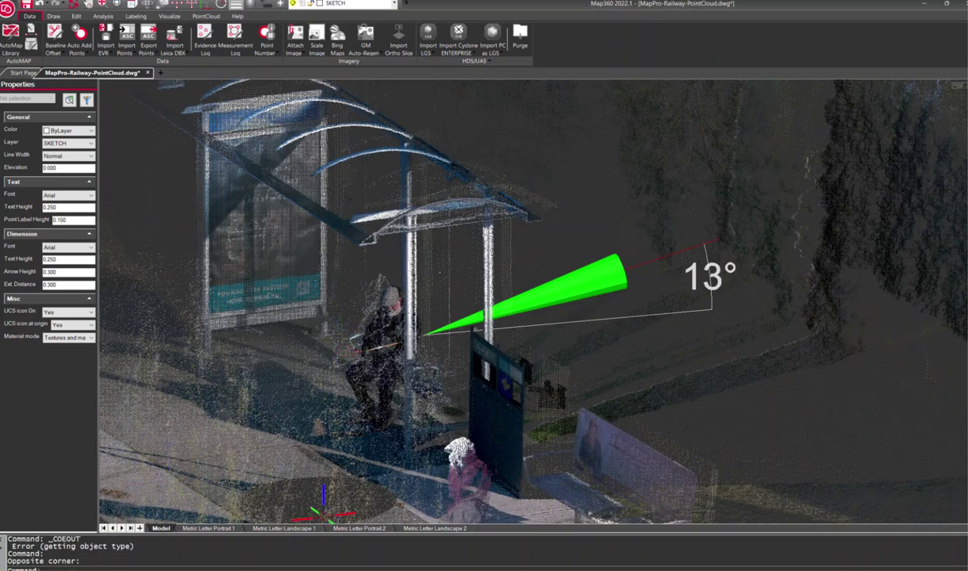